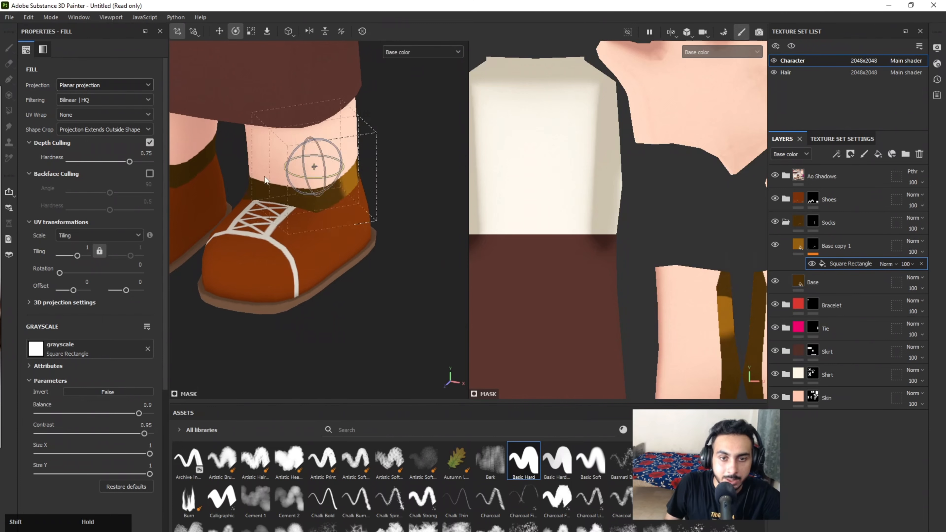
Step: Align the Square Rectangle projection with the front of the sock and flatten it into a thin horizontal stripe
left_click_drag(326, 227, 353, 198, "alt+shift")
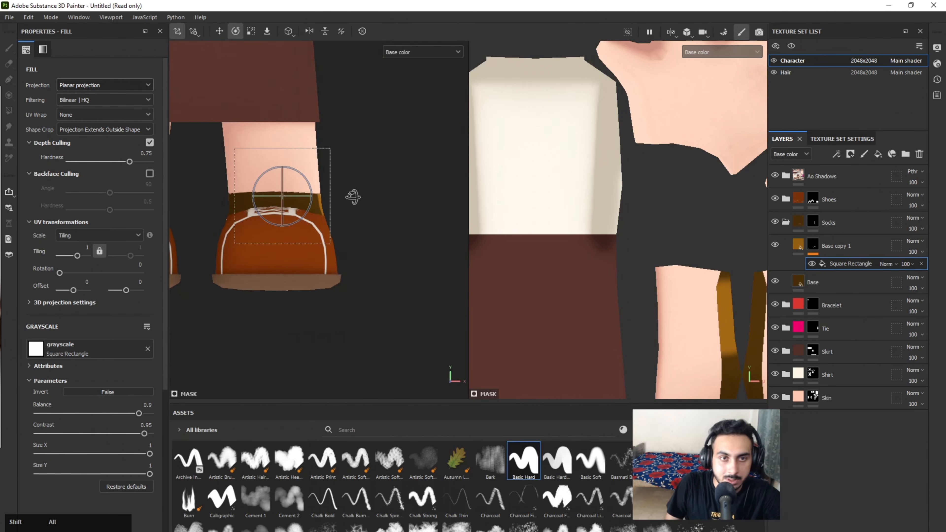
middle_click_drag(330, 213, 337, 219, "alt")
key("w")
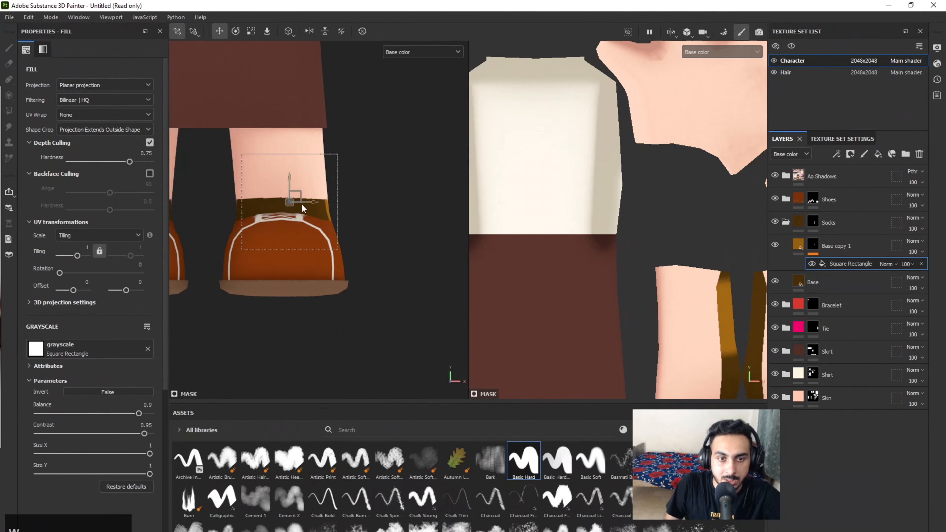
left_click_drag(306, 203, 293, 203)
scroll(292, 203, "up", 3)
key("r")
left_click_drag(298, 180, 316, 347)
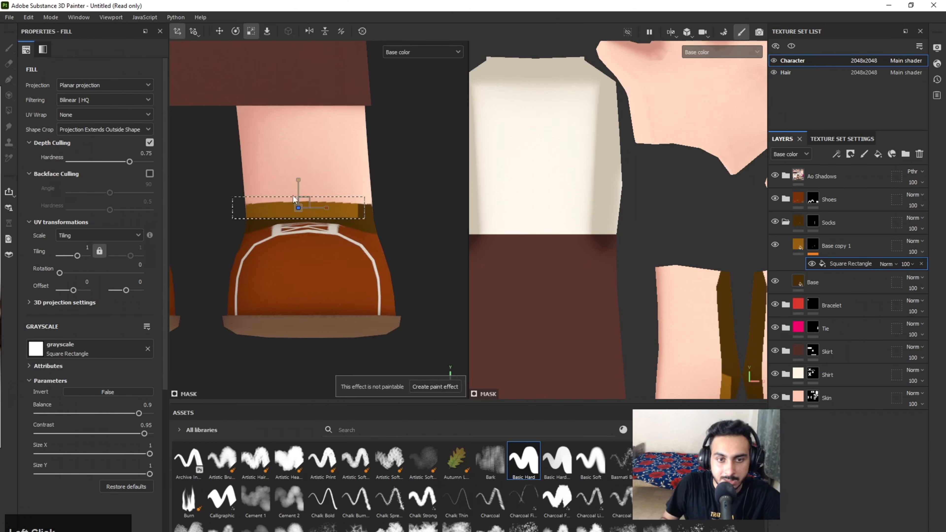
scroll(300, 211, "up", 2)
mouse_move(298, 180)
left_mouse_down()
mouse_move(298, 195)
mouse_move(329, 225)
left_mouse_up()
Step: Shift the stripe projection sideways so that it is centred on the character's leg
key("w")
scroll(326, 213, "down", 2)
left_click(331, 190)
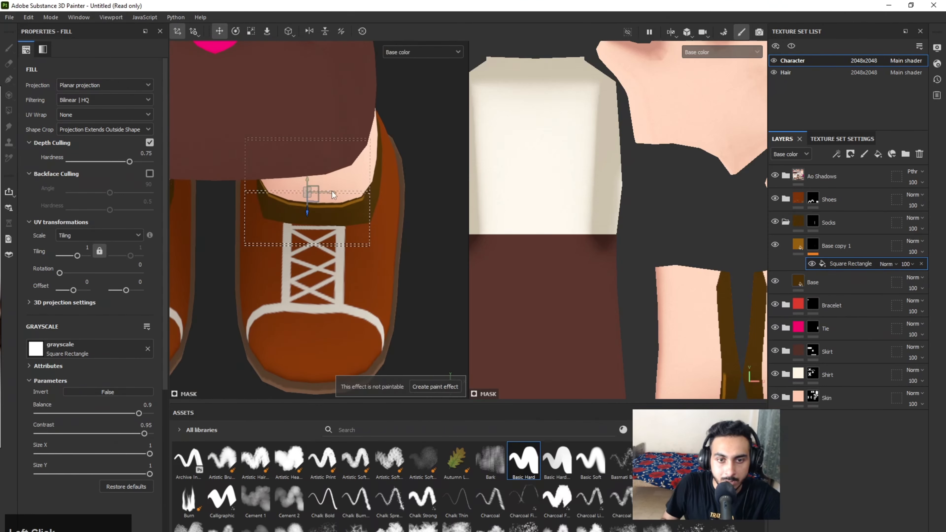
left_click_drag(332, 191, 302, 184)
middle_click_drag(302, 184, 215, 205, "alt")
left_click_drag(283, 213, 285, 258)
Step: Widen the stripe projection box so that it extends past both sides of the ankle
key("e")
key("r")
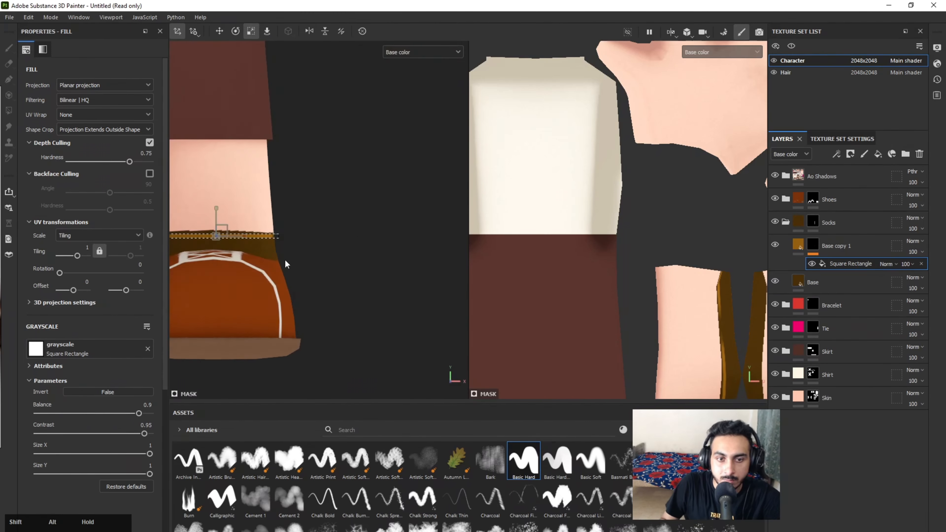
middle_click_drag(285, 259, 394, 229, "alt")
left_click_drag(395, 229, 302, 323, "alt")
middle_click_drag(302, 323, 321, 313, "alt")
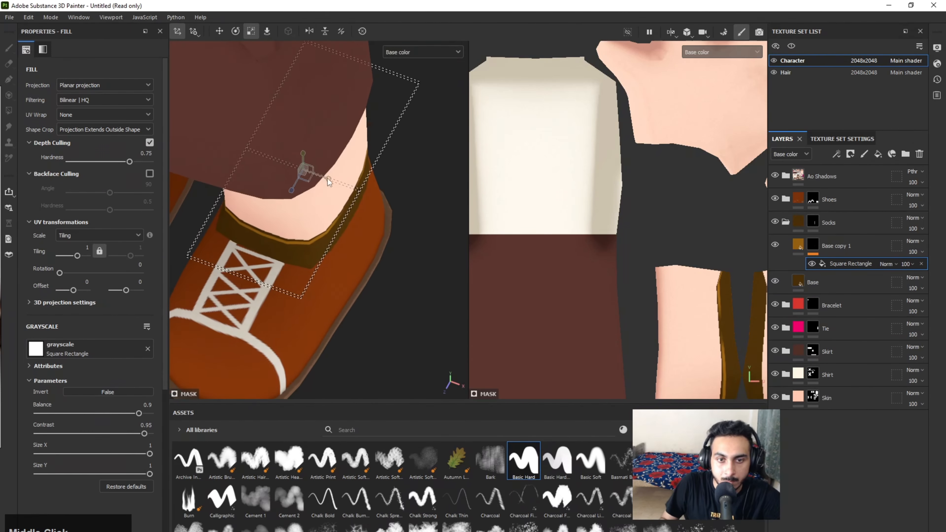
left_click_drag(328, 179, 424, 223)
left_click_drag(274, 313, 353, 254, "alt")
middle_click_drag(353, 254, 417, 232, "alt")
scroll(358, 250, "up", 2)
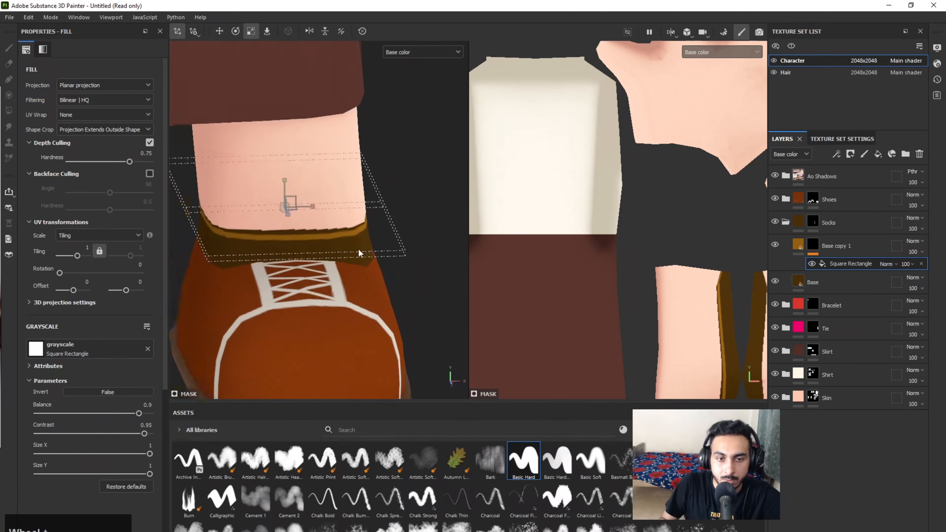
Step: Adjust the stripe projection's rotation in side view to follow the sock's upper edge
left_click_drag(358, 249, 223, 233, "alt+shift")
key("w")
middle_click_drag(392, 239, 294, 246, "alt")
scroll(294, 246, "down", 1)
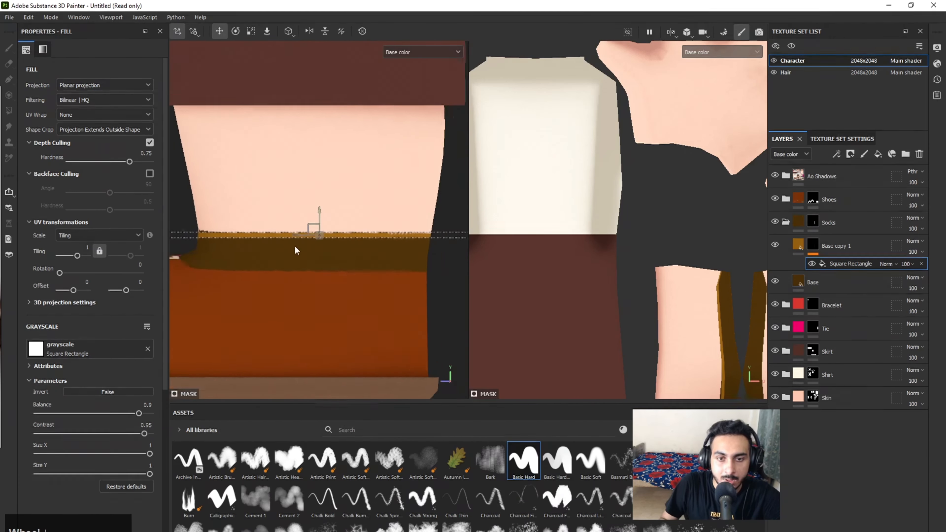
scroll(295, 247, "down", 1)
key("e")
scroll(355, 218, "up", 2)
left_click_drag(329, 230, 410, 226)
key("w")
scroll(300, 232, "down", 1)
scroll(300, 233, "up", 2)
scroll(323, 226, "down", 8)
Step: Duplicate the Base copy 1 stripe layer in the Socks folder and select the duplicate's Square Rectangle effect
left_click(815, 242)
scroll(473, 254, "up", 1)
scroll(351, 308, "up", 2)
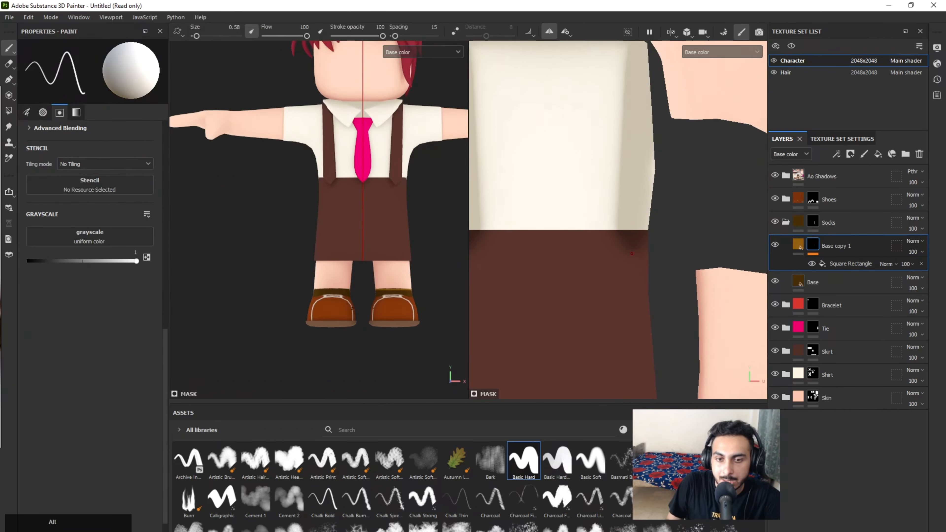
scroll(408, 352, "up", 3)
key("ctrl+d")
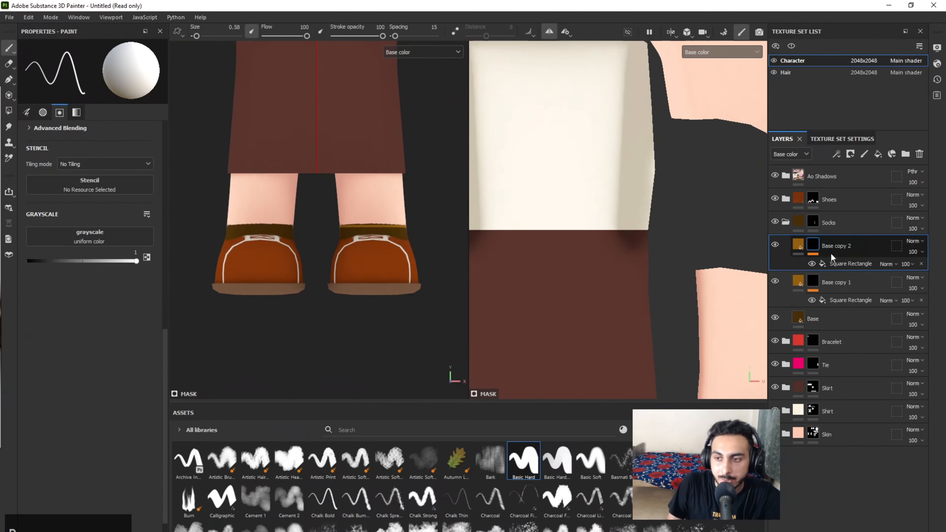
left_click(834, 262)
Step: Collapse the Socks folder and add a color-only fill layer above Base in the Bracelet folder
left_click(785, 223)
left_click(813, 245)
scroll(319, 373, "down", 5)
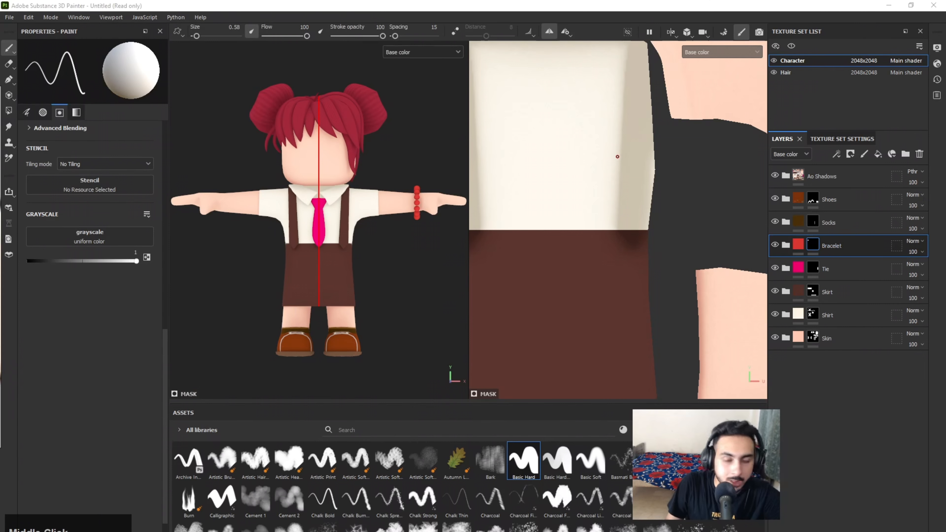
left_click(795, 249)
left_click(878, 154)
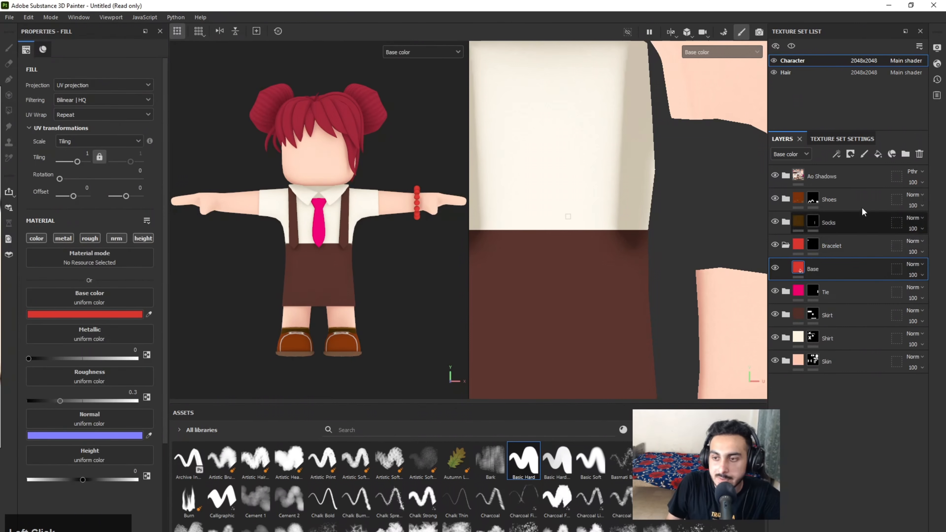
left_click(877, 154)
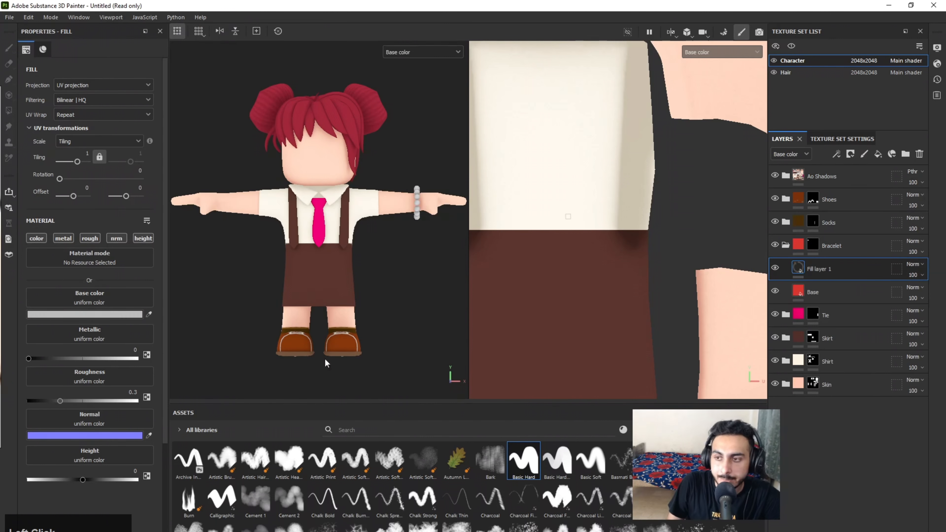
left_click(39, 239, "alt")
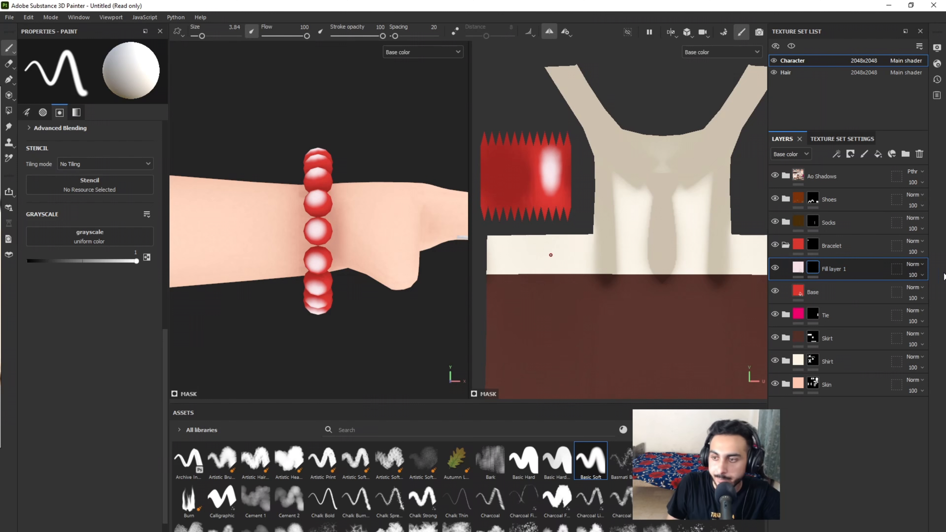
Step: Set the blend mode of the bracelet's pale pink highlight fill layer to Overlay
left_click(913, 264)
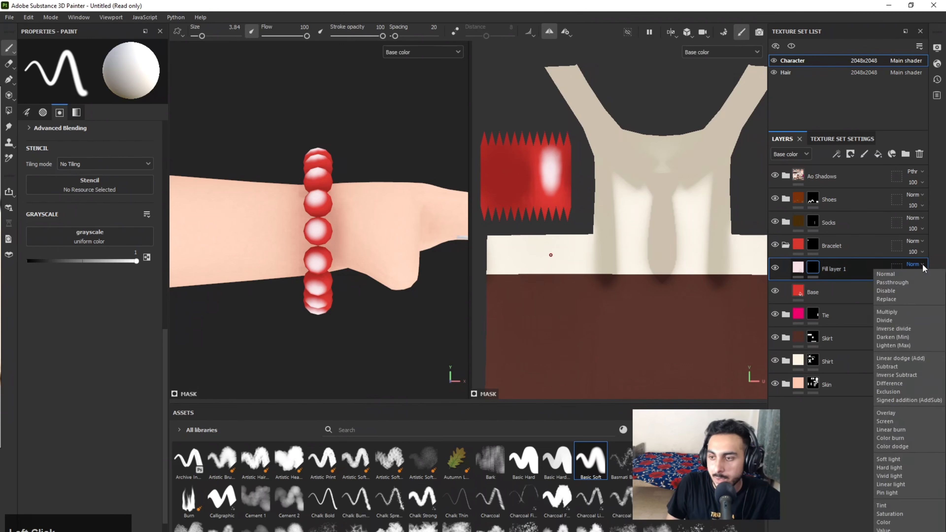
left_click(892, 413)
left_click(783, 273)
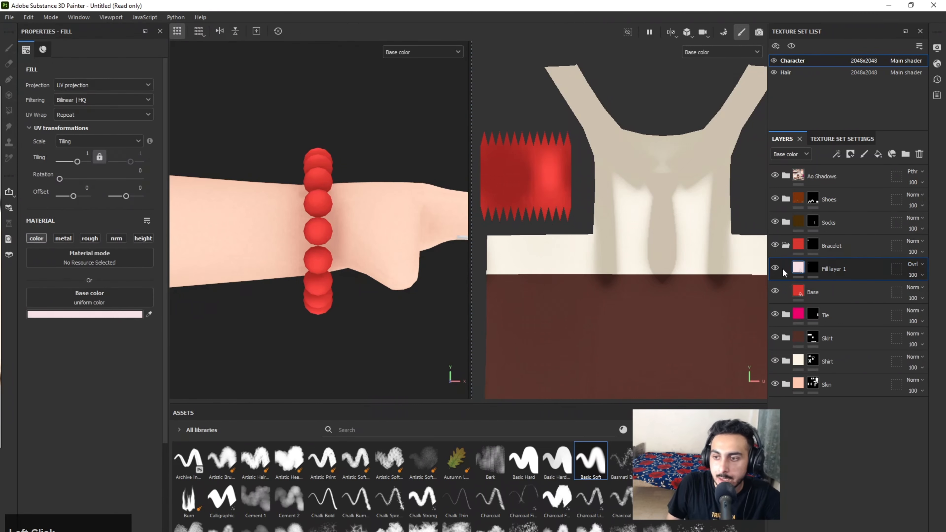
Step: Duplicate the bracelet highlight layer, set the copy's blend mode to Screen and lower its opacity
key("ctrl+d")
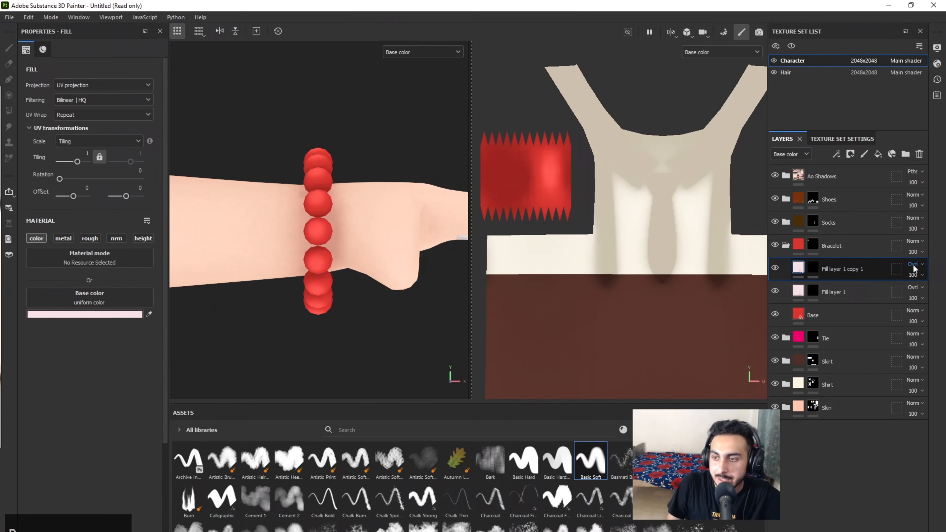
left_click(913, 263)
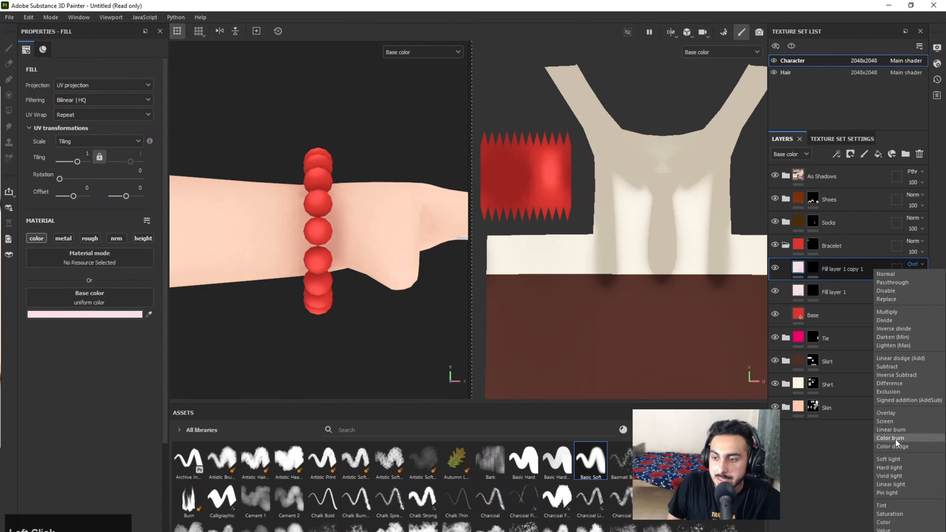
left_click(894, 422)
left_click(922, 275)
left_click(918, 293)
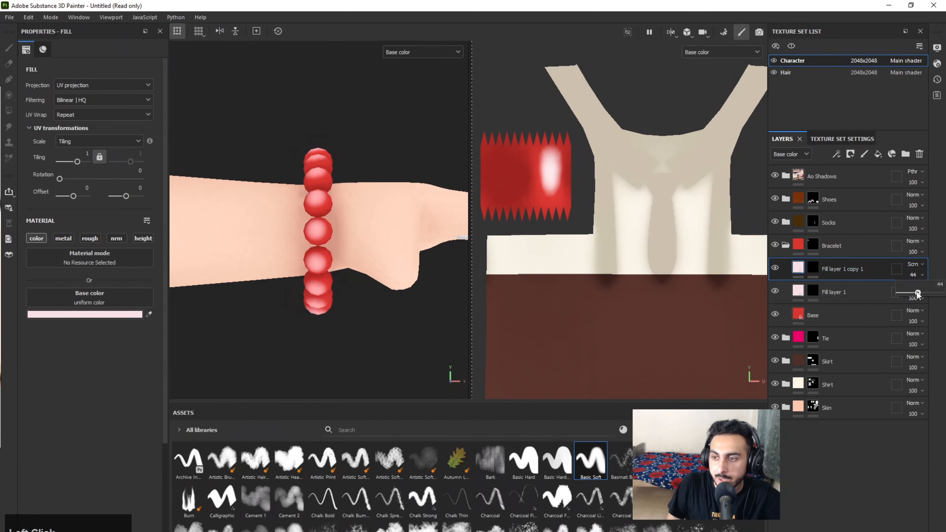
left_click_drag(917, 294, 901, 293)
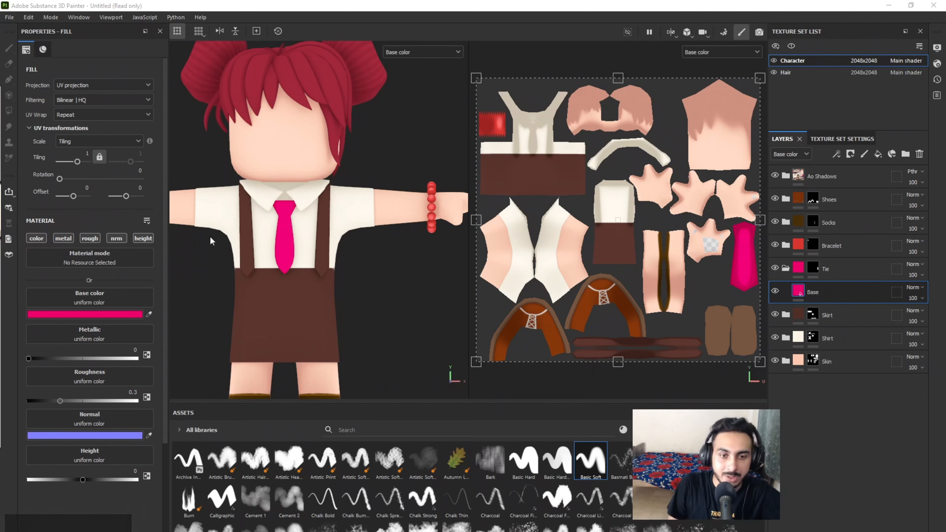
Step: Collapse the Tie folder and expand the Skirt folder to work on its Base layer
scroll(298, 297, "down", 5)
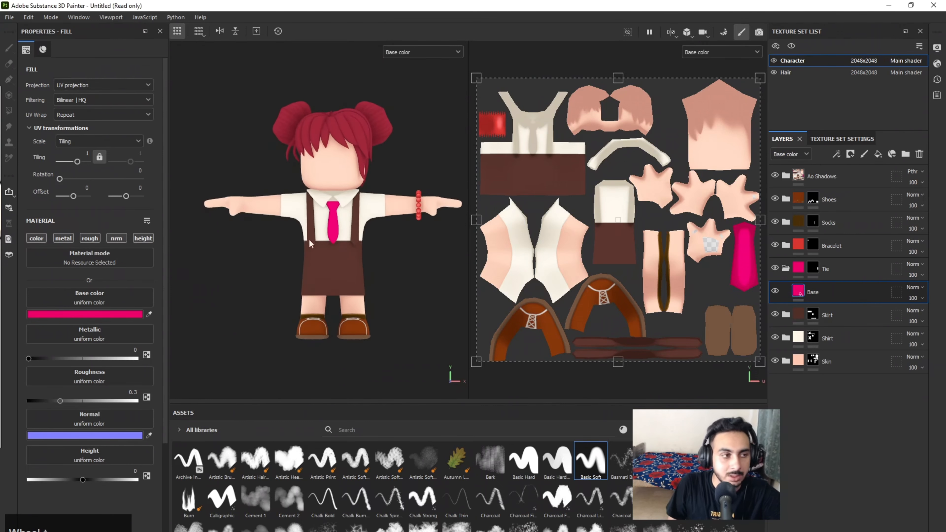
left_click(785, 268)
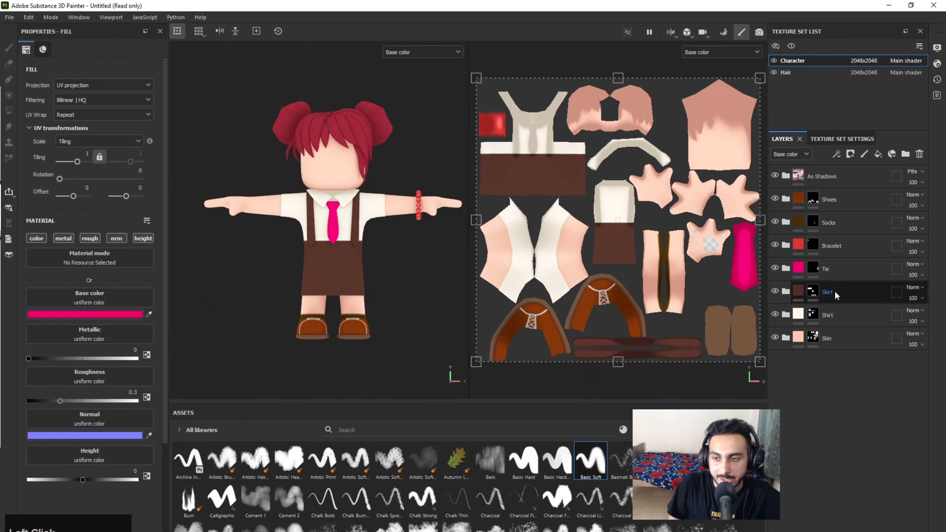
left_click(785, 290)
left_click(813, 315)
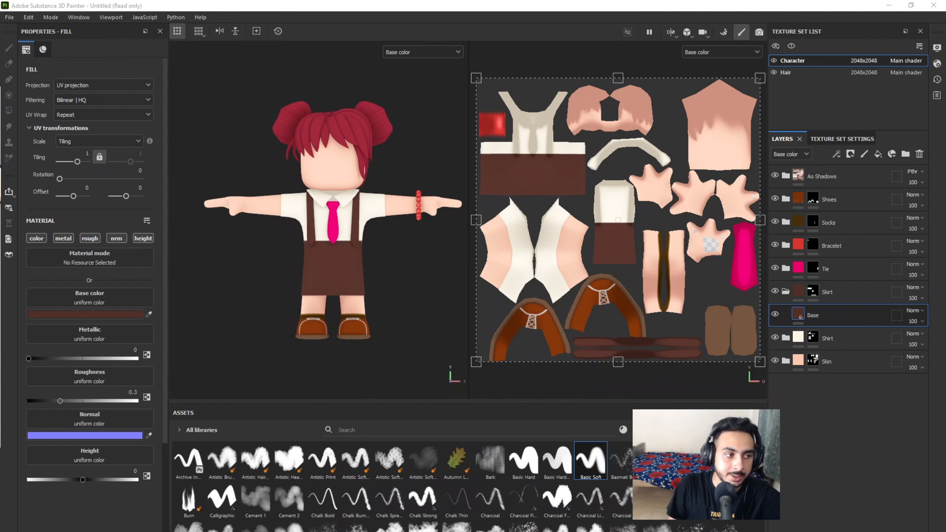
scroll(322, 306, "up", 5)
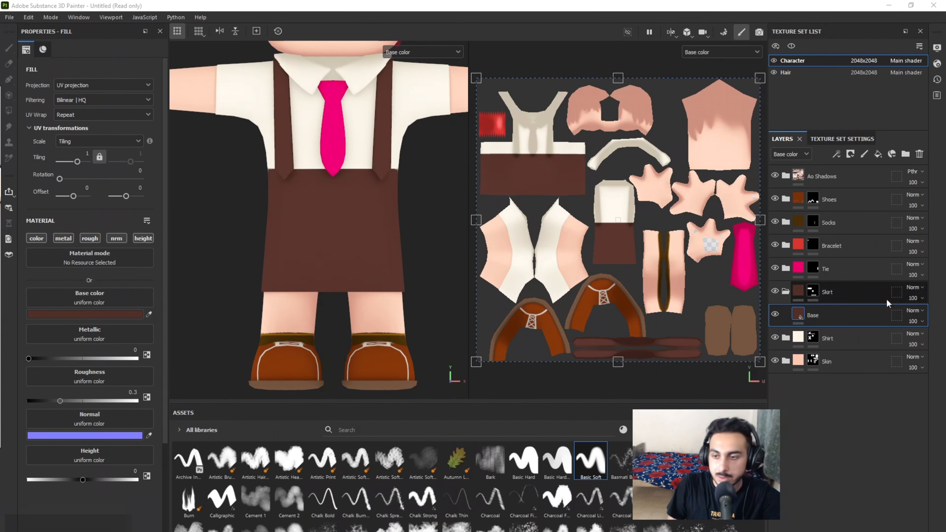
left_click(839, 308)
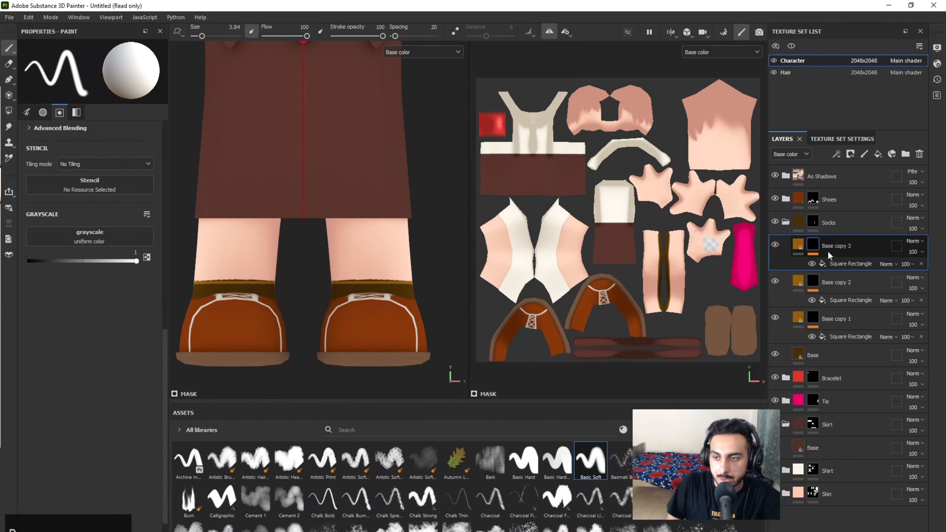
Step: Move the duplicated stripe layer Base copy 3 from the Socks folder into the Skirt folder, above Base
left_click_drag(827, 251, 836, 440)
right_click(830, 418)
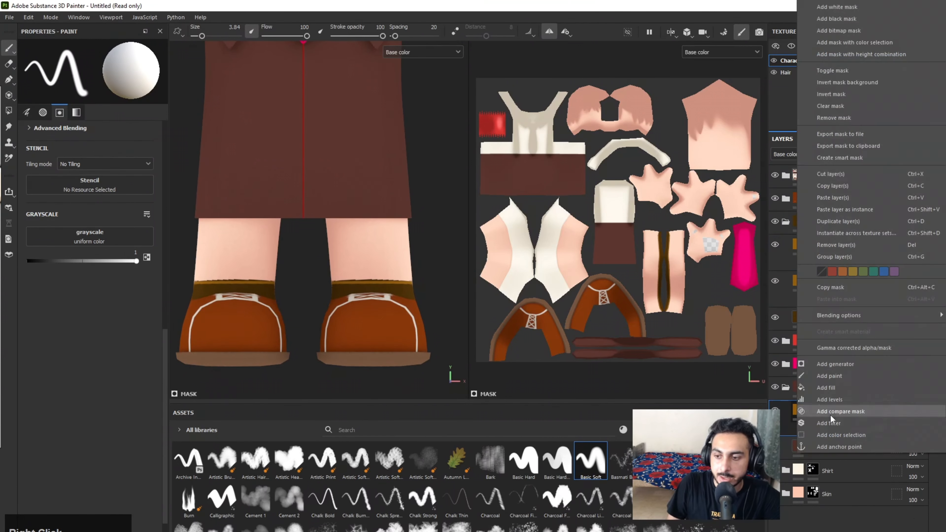
left_click(686, 3)
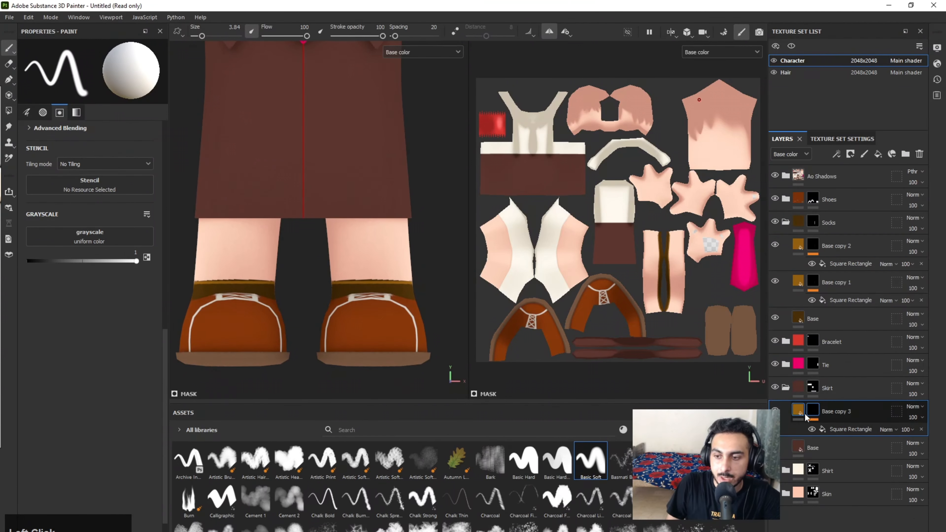
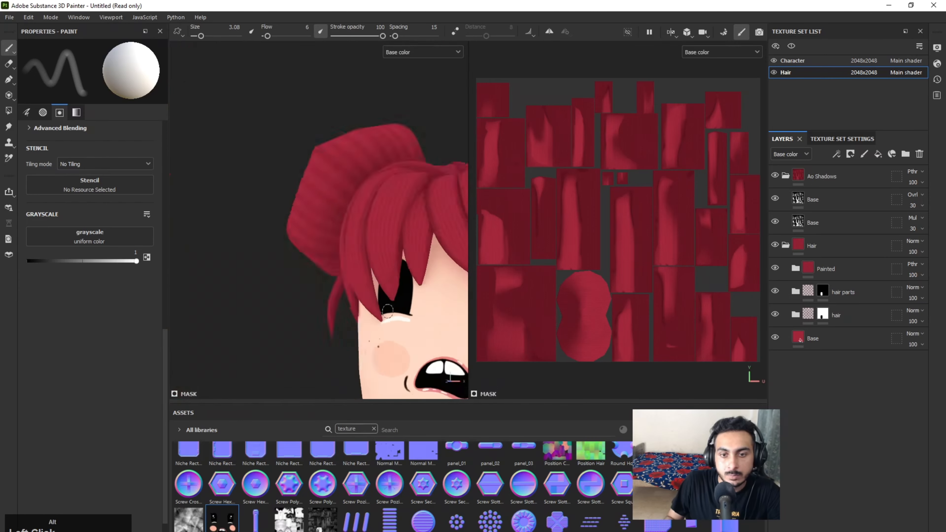
Step: Paint straight shading strokes on the hair mask along the fringe strands over the character's right eye
left_click(370, 280, "shift")
left_click_drag(378, 326, 392, 169, "alt")
left_click(364, 243, "shift")
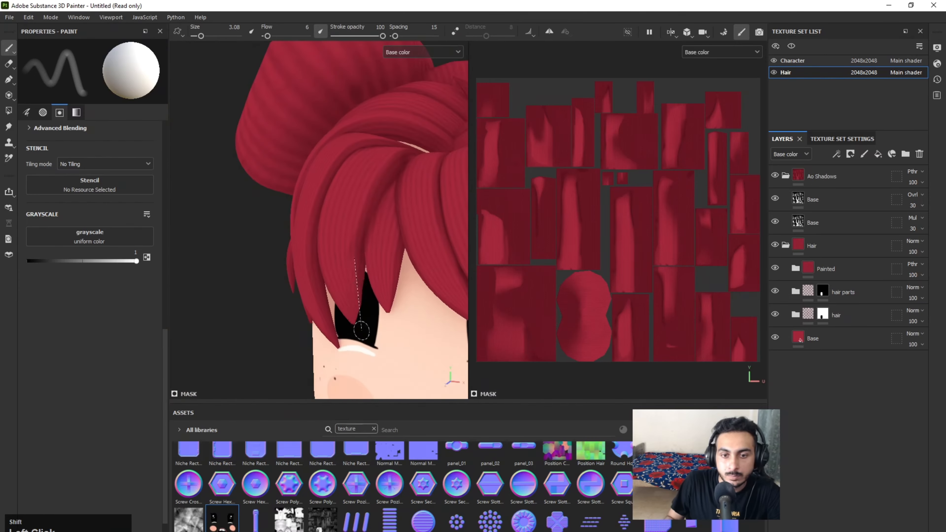
left_click_drag(363, 327, 329, 202, "alt")
scroll(330, 201, "up", 2)
left_click(350, 219)
left_click(368, 285, "shift")
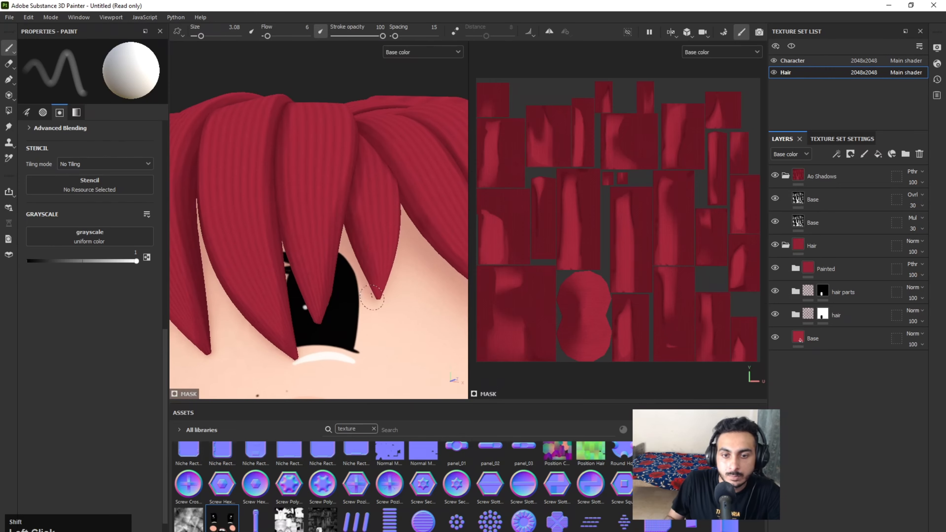
Step: Paint a straight shading stroke down to the tip of the short fringe strand between the eyes
key("f")
left_click_drag(382, 223, 335, 176, "alt+shift")
middle_click_drag(344, 182, 356, 249, "alt")
scroll(355, 250, "up", 3)
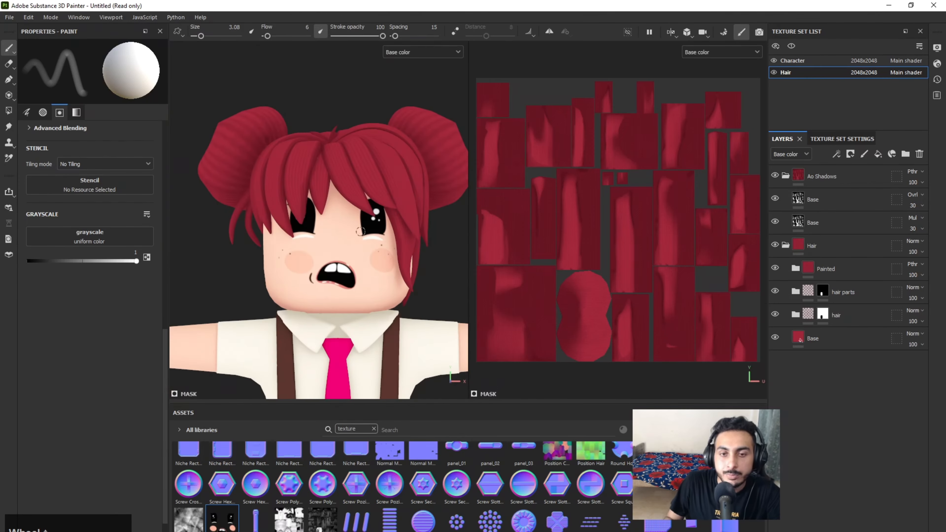
scroll(334, 184, "up", 4)
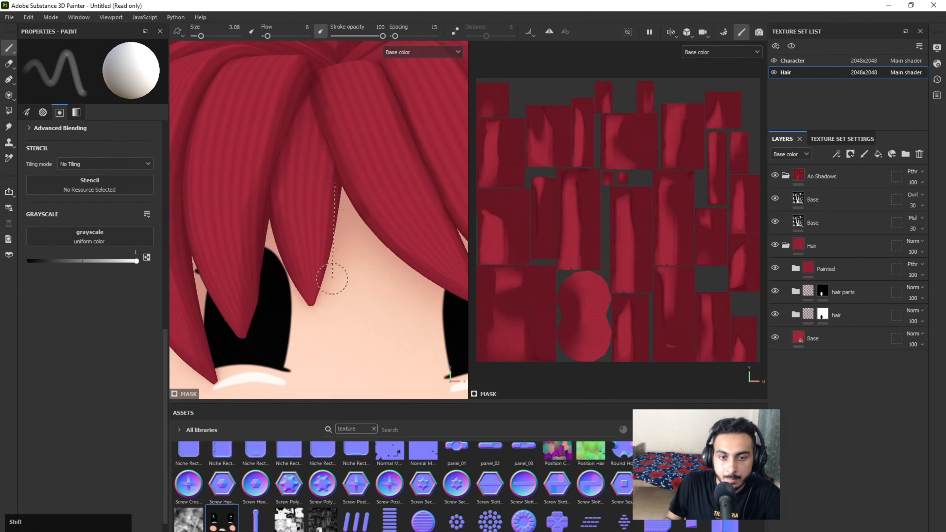
left_click(318, 298, "shift")
scroll(318, 298, "down", 4)
left_click_drag(335, 243, 290, 242, "alt")
middle_click_drag(320, 209, 327, 260, "alt")
Step: Expand the Painted folder, and replace the assets' texture filter with the brushes to choose Basic Soft
left_click(795, 268)
key("bracketright")
key("bracketright")
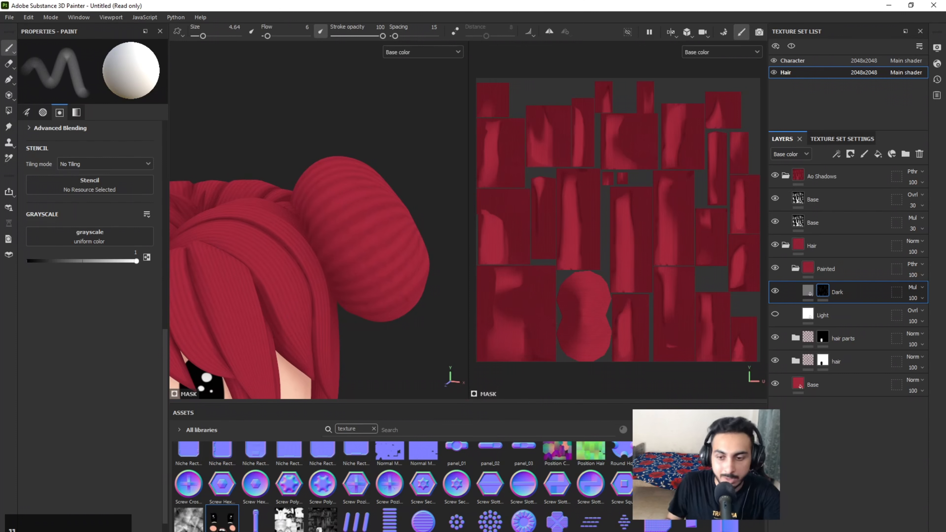
left_click(373, 428)
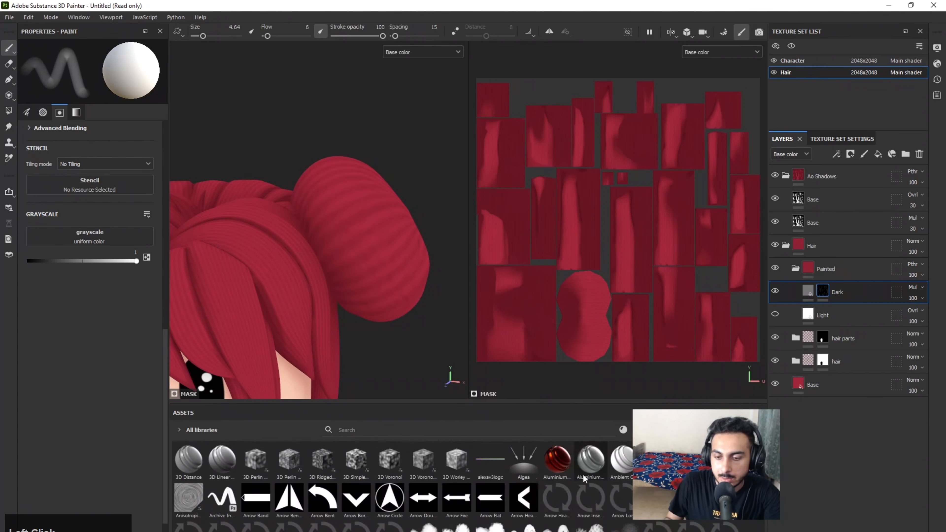
left_click(688, 430)
left_click(583, 473)
Step: Enlarge the brush to size 14.14 and paint soft dark shading on the Dark mask around the hair bun
right_click_drag(365, 239, 395, 238, "ctrl")
left_click_drag(406, 242, 335, 275)
mouse_move(354, 298)
left_mouse_down("alt")
mouse_move(316, 304)
mouse_move(389, 264)
left_mouse_up("alt")
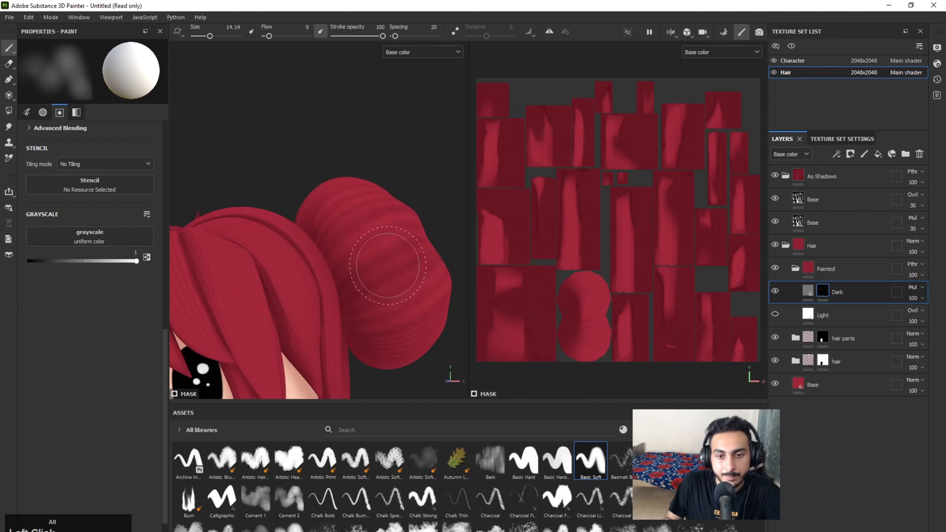
left_click_drag(322, 270, 334, 176, "alt")
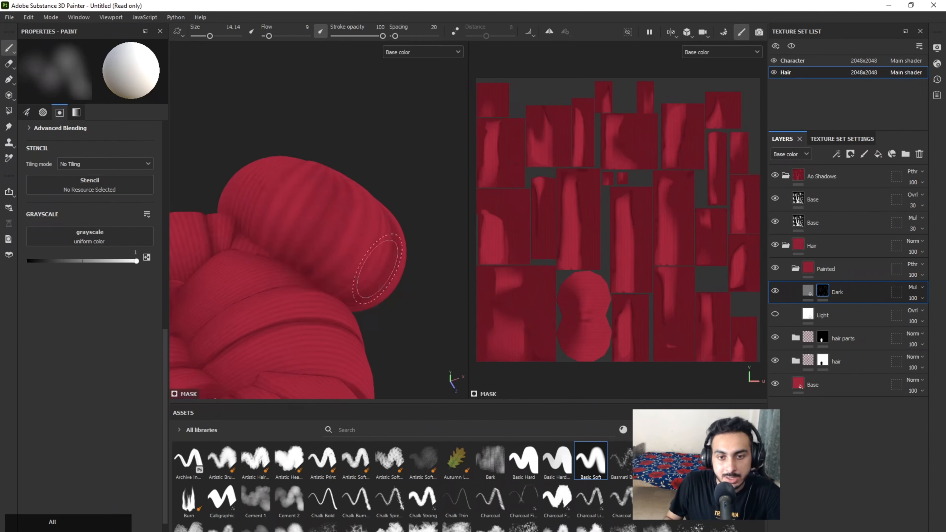
mouse_move(376, 268)
middle_mouse_down("alt")
mouse_move(315, 204)
mouse_move(298, 238)
middle_mouse_up("alt")
left_click_drag(354, 238, 298, 254, "alt")
left_click_drag(336, 224, 283, 261)
middle_click_drag(282, 261, 249, 270, "alt")
mouse_move(249, 270)
left_mouse_down("alt")
mouse_move(369, 249)
mouse_move(300, 249)
mouse_move(229, 192)
left_mouse_up("alt")
left_click_drag(279, 261, 306, 317, "alt")
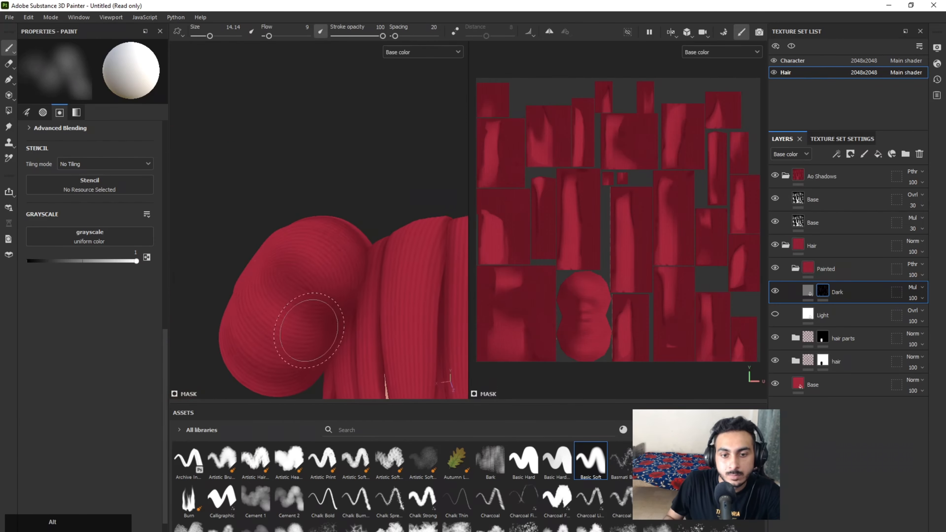
Step: Reduce the brush size to 6.57 and try narrower dark strokes on the hair bun, undoing the rejected ones
mouse_move(306, 331)
middle_mouse_down("alt")
mouse_move(391, 250)
mouse_move(372, 223)
middle_mouse_up("alt")
left_click_drag(279, 231, 376, 238, "alt")
right_click_drag(335, 194, 313, 194, "ctrl")
left_click_drag(335, 157, 312, 239)
key("ctrl+z")
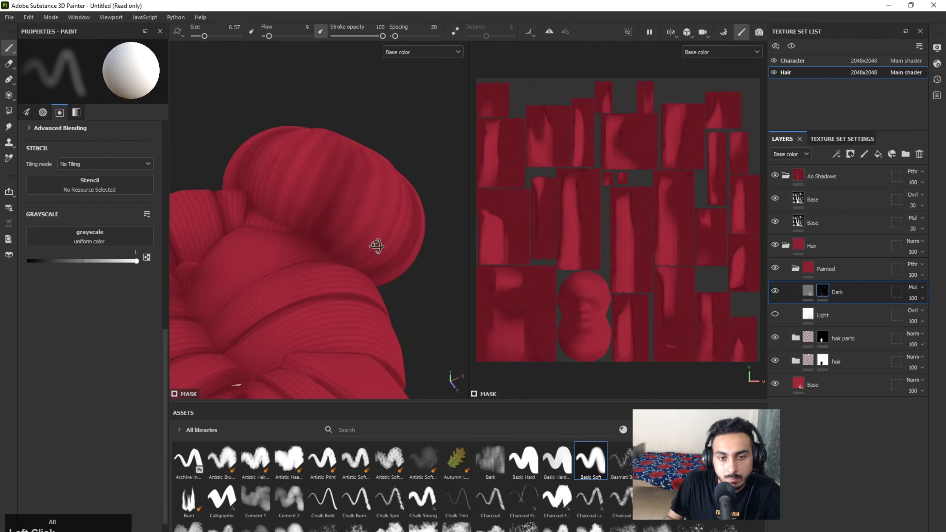
left_click_drag(376, 245, 332, 243, "alt")
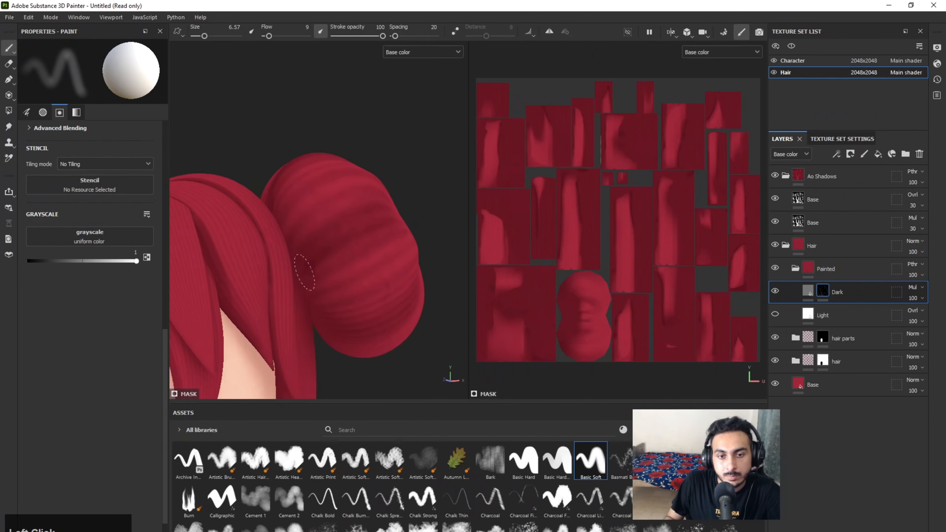
left_click_drag(359, 295, 323, 205, "alt")
middle_click_drag(332, 196, 340, 261, "alt")
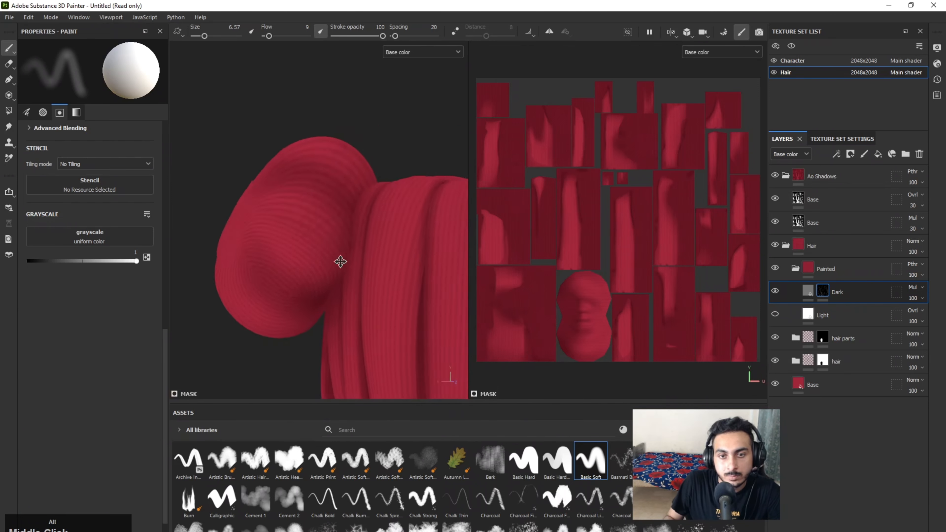
mouse_move(339, 262)
left_mouse_down("alt")
mouse_move(321, 213)
mouse_move(375, 182)
mouse_move(341, 253)
left_mouse_up("alt")
key("ctrl+z")
scroll(373, 220, "down", 3, "alt")
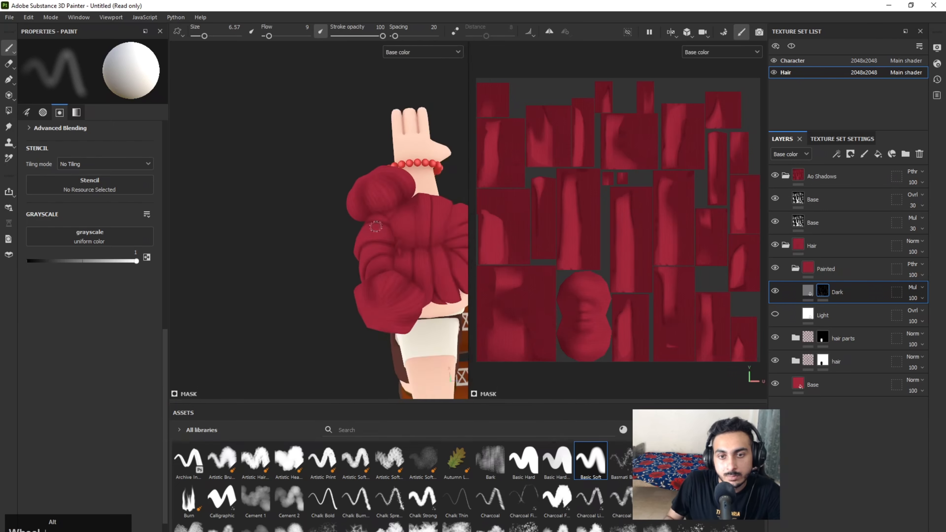
Step: Make the Light layer in the Painted folder visible and give it a black mask
left_click_drag(375, 226, 430, 193, "alt")
middle_click_drag(429, 193, 354, 174)
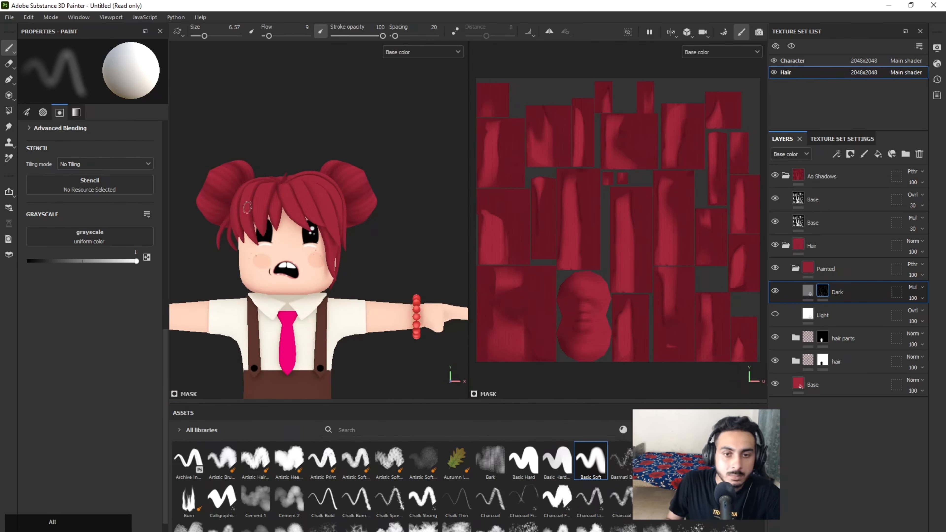
middle_click_drag(247, 207, 264, 207, "alt")
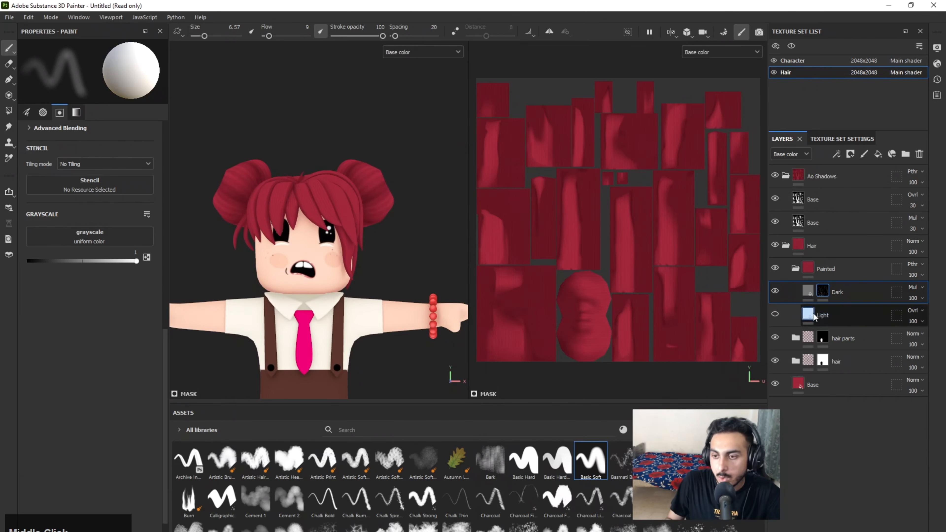
left_click(775, 313)
right_click(825, 311)
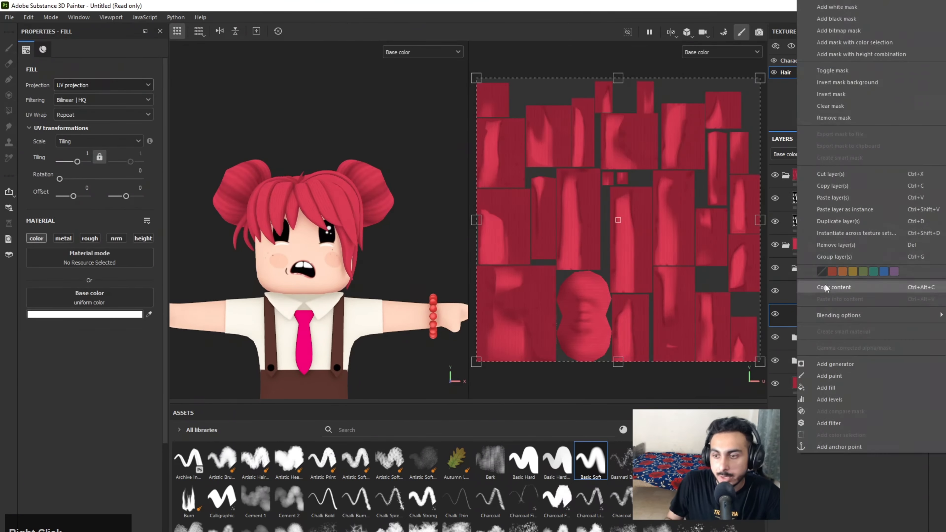
left_click(838, 30)
right_click(837, 318)
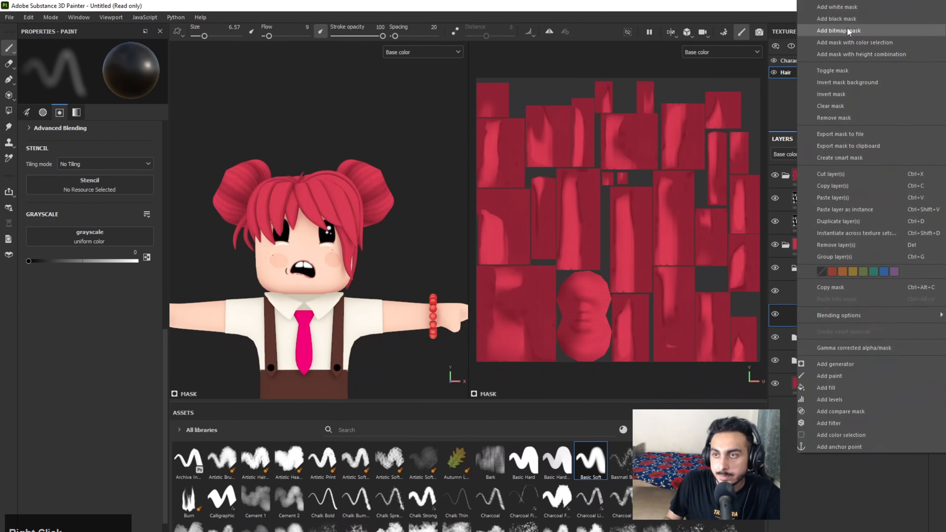
left_click(847, 30)
Step: Paint a broad soft highlight on the Light mask down the front of the hair bun with an enlarged brush
scroll(387, 207, "up", 5)
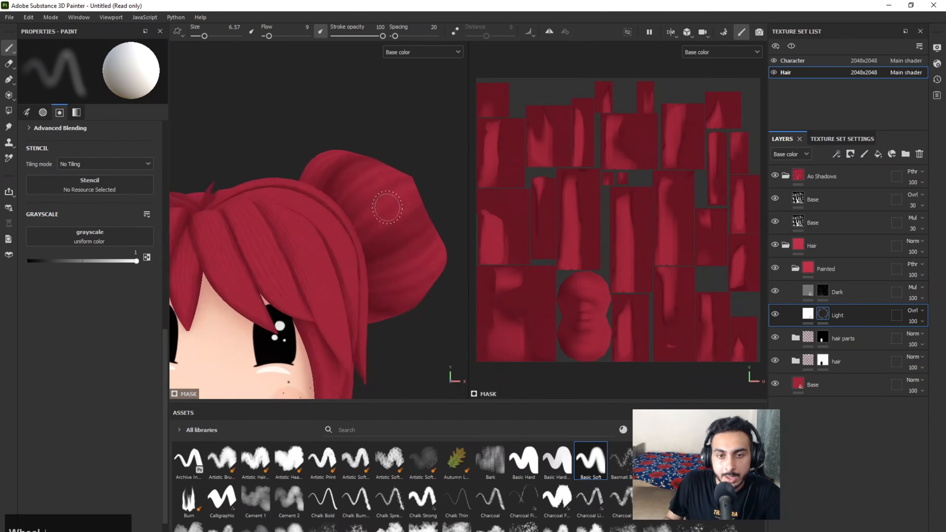
left_click_drag(387, 207, 377, 232, "alt")
key("bracketright")
key("bracketright")
key("bracketright")
key("bracketright")
mouse_move(390, 191)
left_mouse_down()
mouse_move(393, 184)
mouse_move(362, 215)
mouse_move(387, 235)
left_mouse_up()
Step: Return to the Dark layer's mask and paint straight shading strokes along the bun's folds with a small brush of size 2.44
key("bracketleft")
key("bracketleft")
key("bracketleft")
key("bracketleft")
key("bracketleft")
key("bracketleft")
mouse_move(387, 209)
left_mouse_down("alt")
mouse_move(376, 234)
mouse_move(344, 175)
mouse_move(360, 184)
mouse_move(342, 185)
mouse_move(350, 180)
left_mouse_up("alt")
scroll(344, 123, "down", 5)
scroll(352, 126, "up", 5)
left_click(822, 291)
left_click(374, 172, "shift")
scroll(351, 175, "up", 2)
key("bracketleft")
left_click(327, 173, "shift")
middle_click_drag(327, 173, 354, 221, "alt")
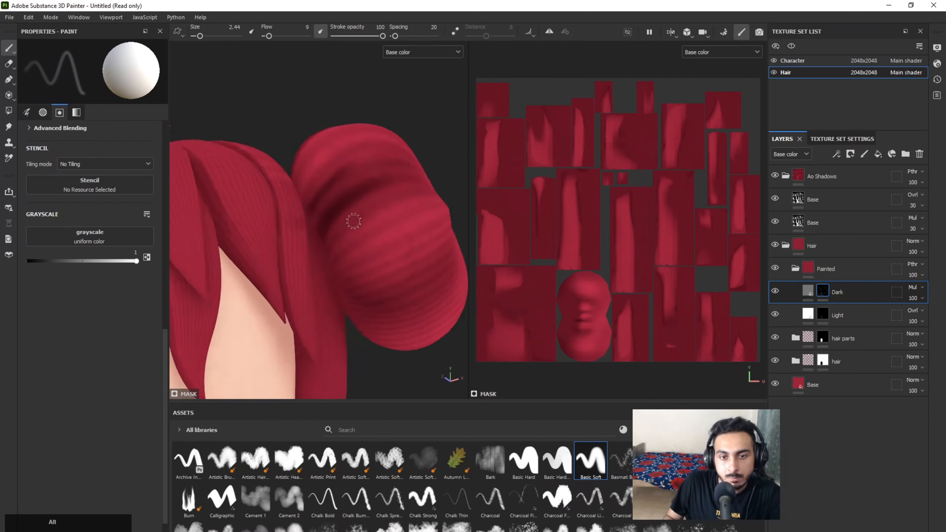
Step: Set the brush size to 3.84 and paint another shading stroke across the hair bun on the Dark mask
left_click_drag(354, 221, 328, 239, "alt")
mouse_move(328, 239)
left_mouse_down("alt")
mouse_move(395, 213)
mouse_move(369, 238)
mouse_move(350, 233)
mouse_move(385, 242)
mouse_move(428, 175)
mouse_move(361, 209)
mouse_move(293, 171)
mouse_move(269, 243)
left_mouse_up("alt")
right_click_drag(269, 242, 276, 243, "ctrl")
mouse_move(276, 243)
left_mouse_down()
mouse_move(299, 212)
mouse_move(321, 204)
mouse_move(320, 226)
left_mouse_up()
Step: Select the Light layer and paint a straight highlight along the fringe strand between the eyes with brush size 5.56
key("f")
scroll(384, 139, "up", 3)
middle_click_drag(382, 140, 374, 239, "alt")
scroll(374, 238, "up", 5)
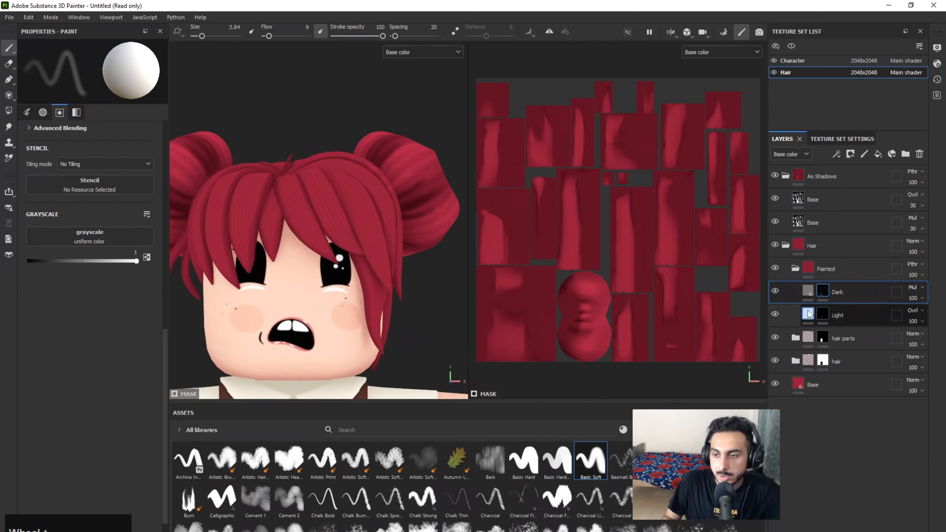
left_click(807, 314)
scroll(320, 235, "up", 4)
left_click_drag(317, 238, 308, 243, "alt")
key("bracketright")
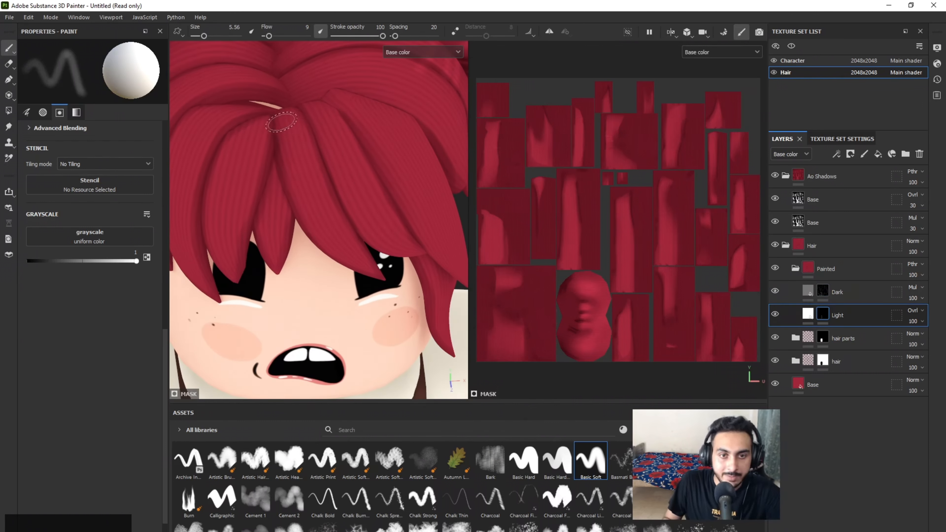
left_click(307, 199, "shift")
key("bracketright")
Step: Collapse the Painted folder and toggle its visibility off and on to compare the hair with and without painted shading
scroll(319, 219, "down", 5)
left_click(794, 269)
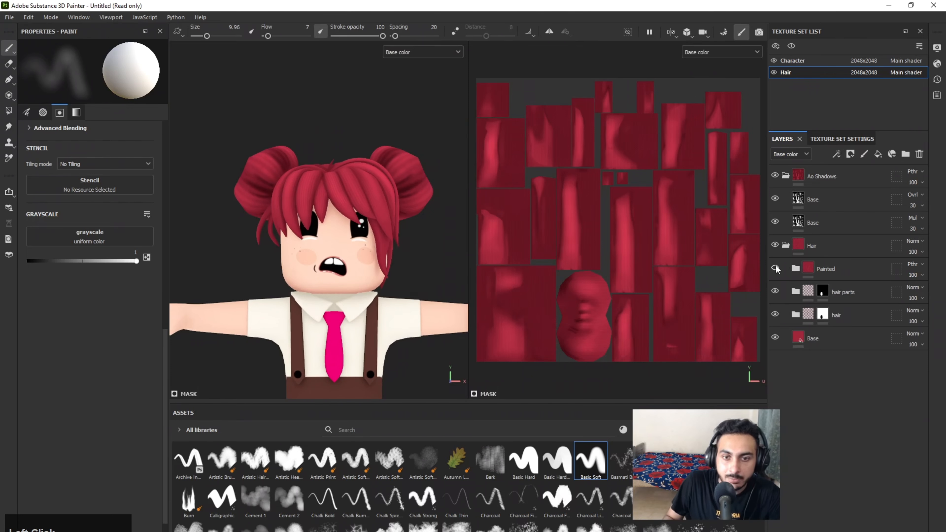
scroll(383, 186, "down", 4)
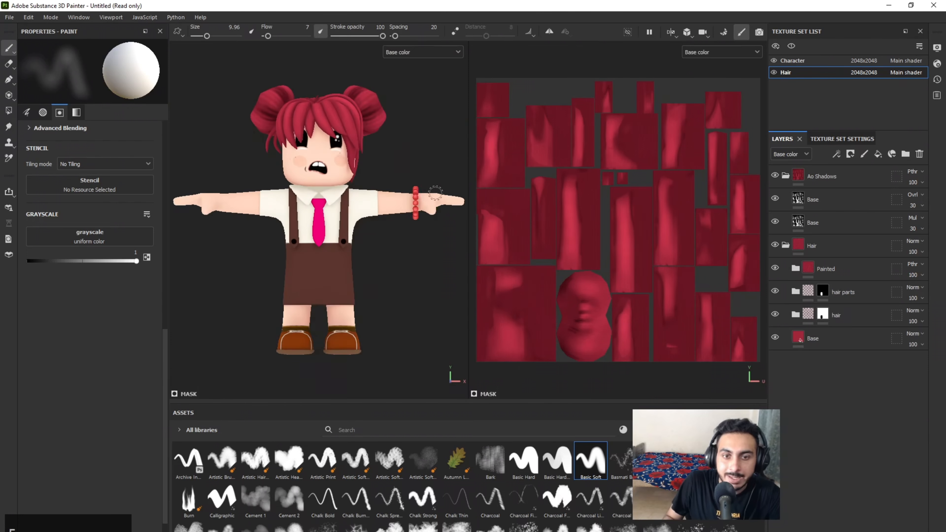
left_click(775, 268)
left_click(774, 268)
left_click(774, 268)
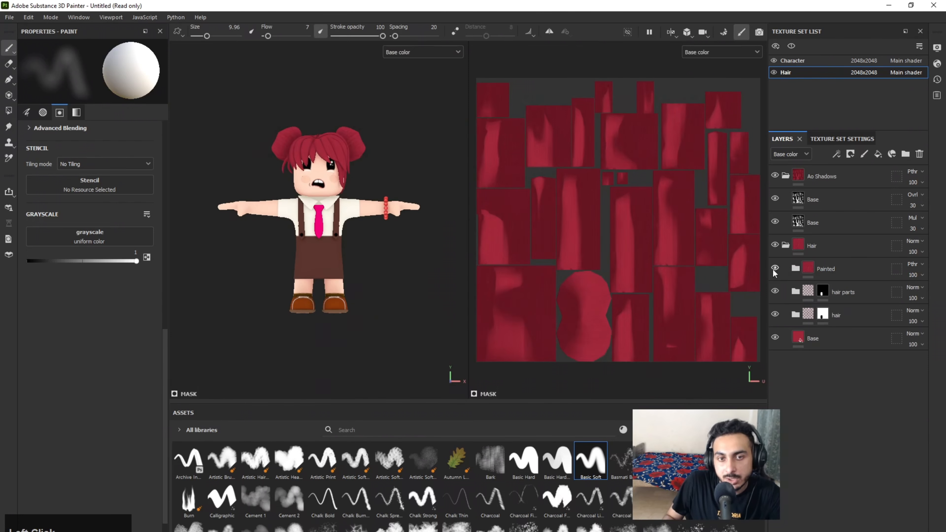
left_click(775, 268)
scroll(267, 231, "up", 2)
scroll(267, 230, "up", 3)
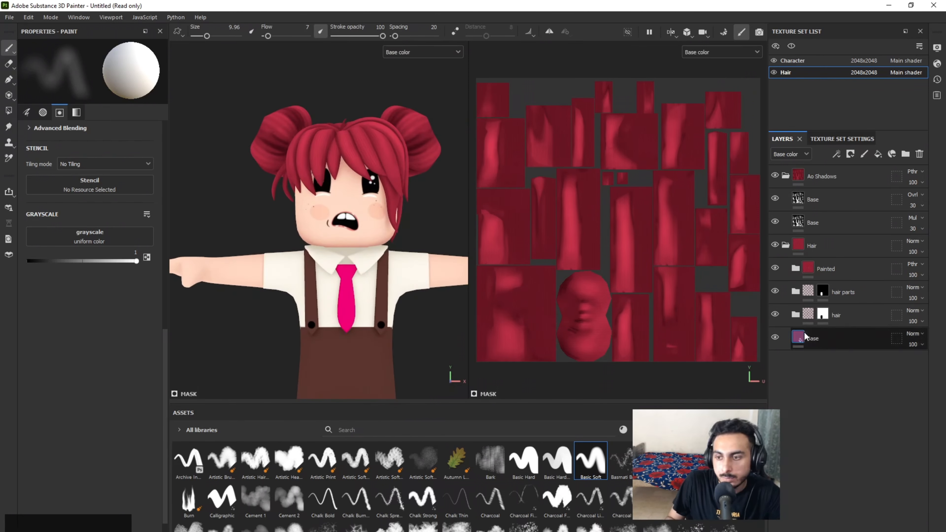
Step: Set the opacity of the Overlay Base layer in the hair's Ao Shadows folder to 35
left_click(819, 338)
left_click(85, 314)
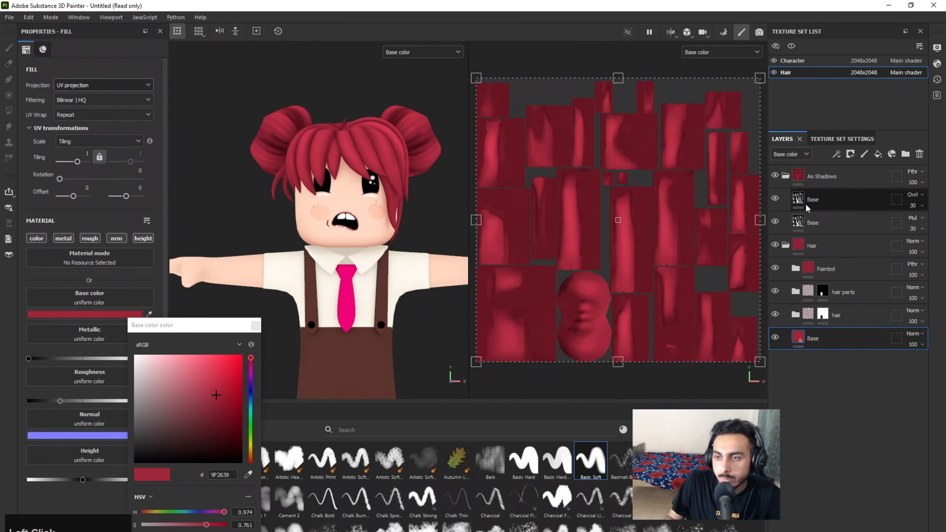
left_click(867, 199)
left_click(922, 228)
left_click_drag(927, 249, 919, 251)
left_click(918, 205)
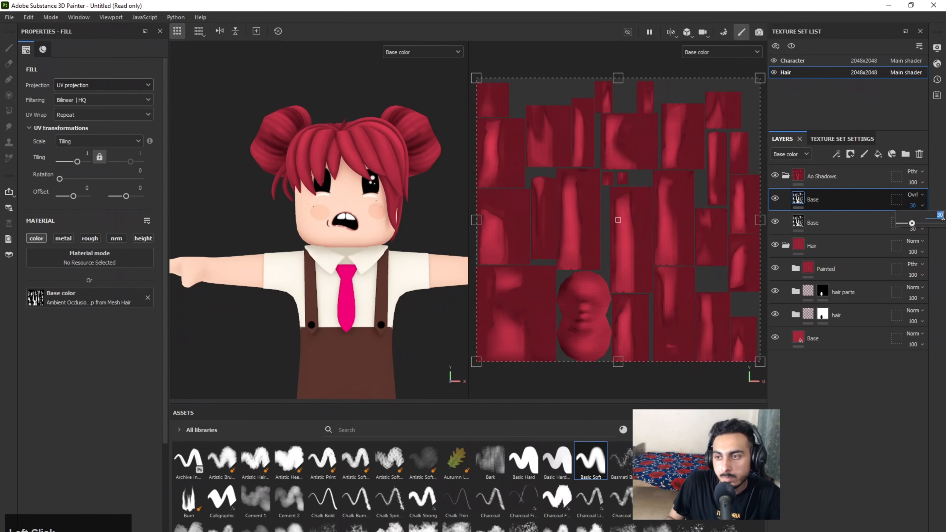
type("35")
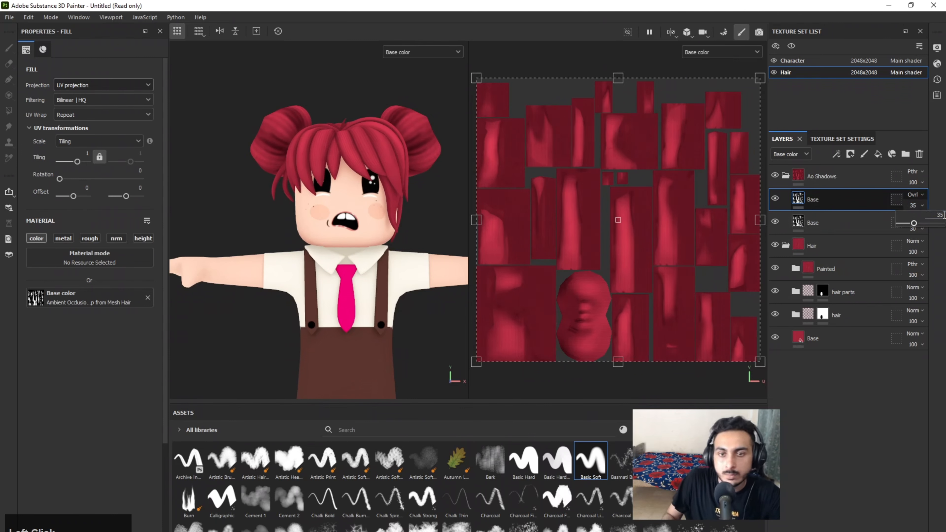
left_click(897, 447)
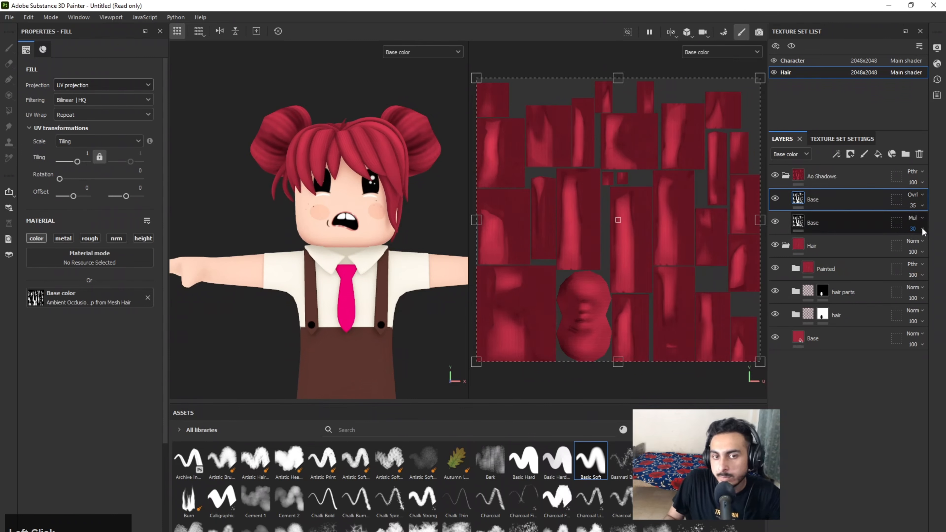
Step: Switch to the Character texture set, collapse its Ao Shadows folder and expand the Shoes folder
scroll(380, 279, "down", 3)
middle_click_drag(368, 246, 352, 212, "alt")
scroll(361, 205, "down", 1)
left_click_drag(361, 206, 382, 176, "alt")
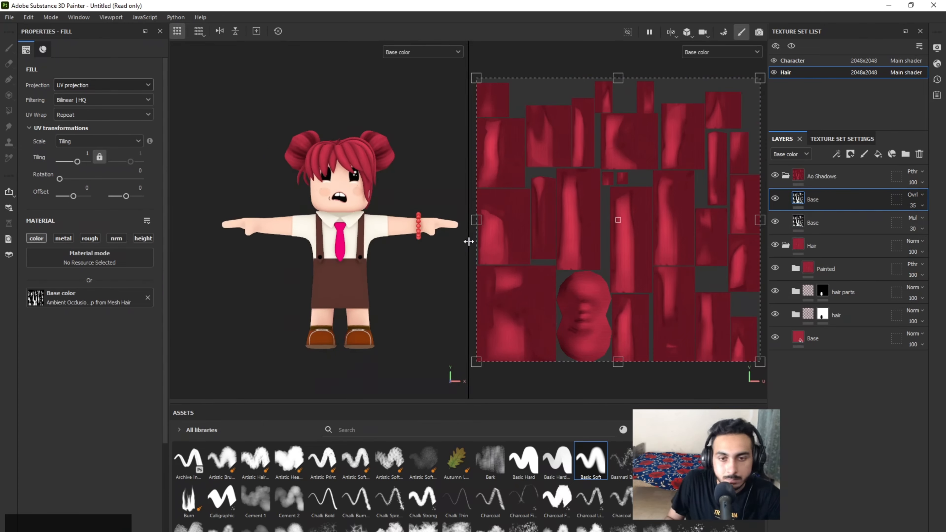
scroll(419, 246, "up", 2)
middle_click_drag(418, 246, 353, 207)
left_click_drag(336, 224, 372, 224, "alt")
left_click(795, 61)
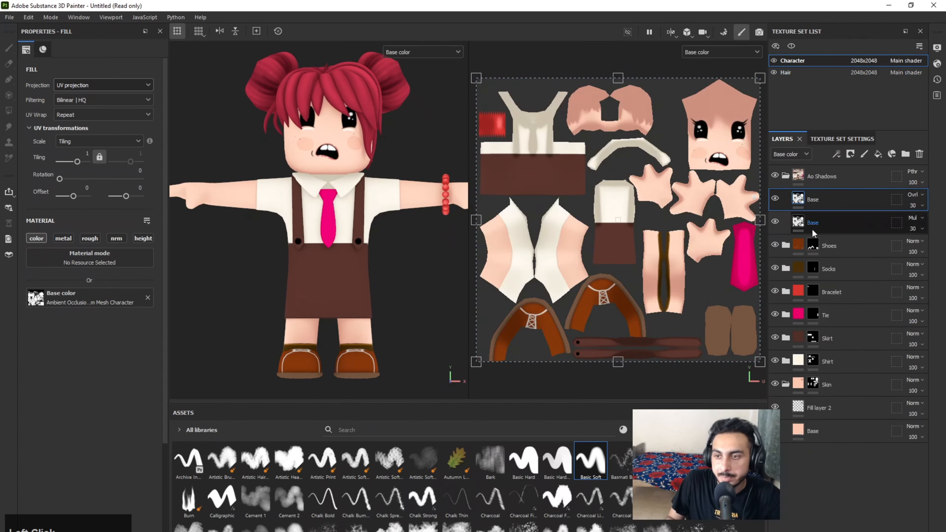
left_click(785, 175)
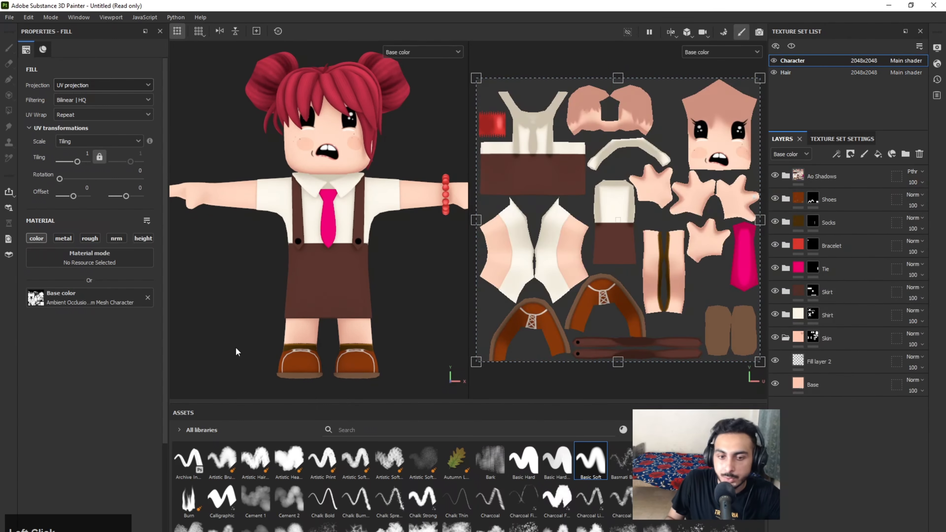
left_click(785, 199)
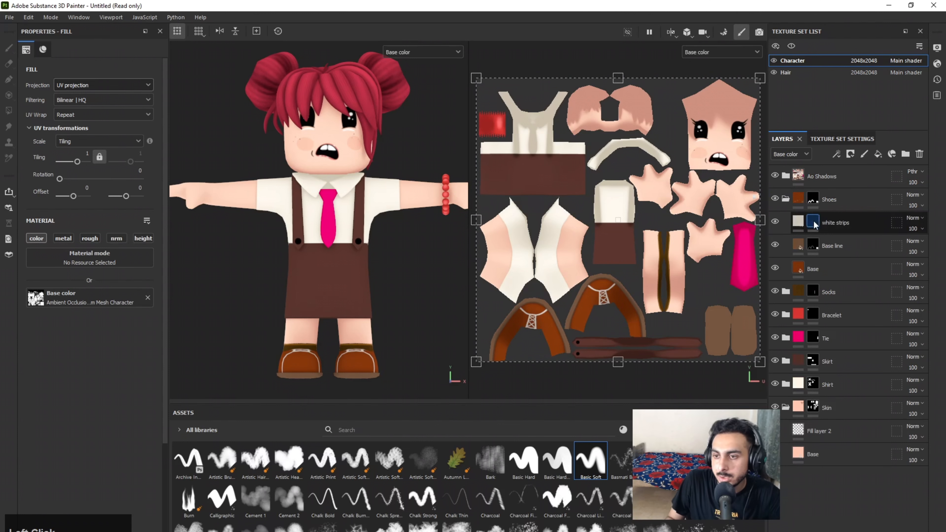
Step: Widen the 3D view beside the UV view and frame both shoes in close-up at an angle
middle_click(325, 352)
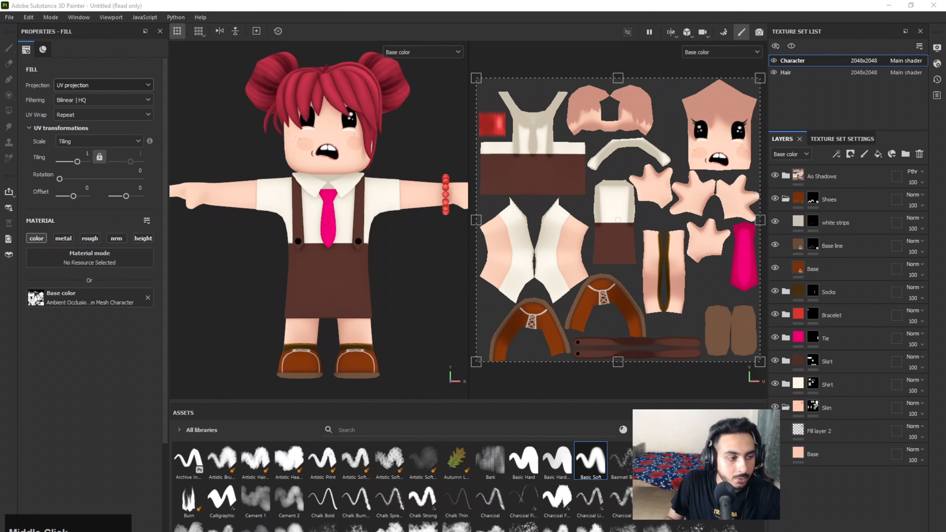
middle_click_drag(469, 324, 436, 289, "alt")
left_click_drag(382, 309, 645, 286)
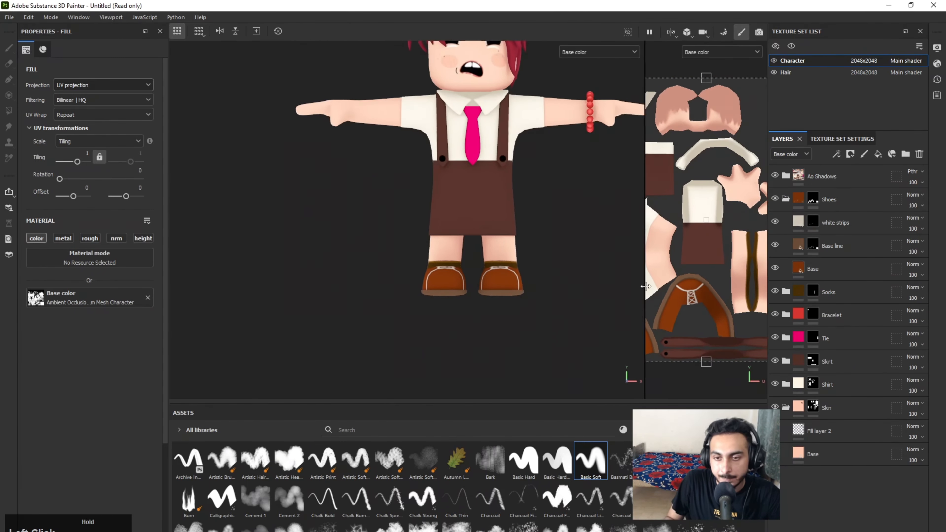
middle_click_drag(528, 276, 504, 275, "alt")
scroll(505, 275, "up", 2)
middle_click_drag(468, 301, 439, 309, "alt")
left_click_drag(510, 276, 471, 293, "alt")
scroll(471, 293, "up", 3)
left_click_drag(596, 253, 574, 266, "alt")
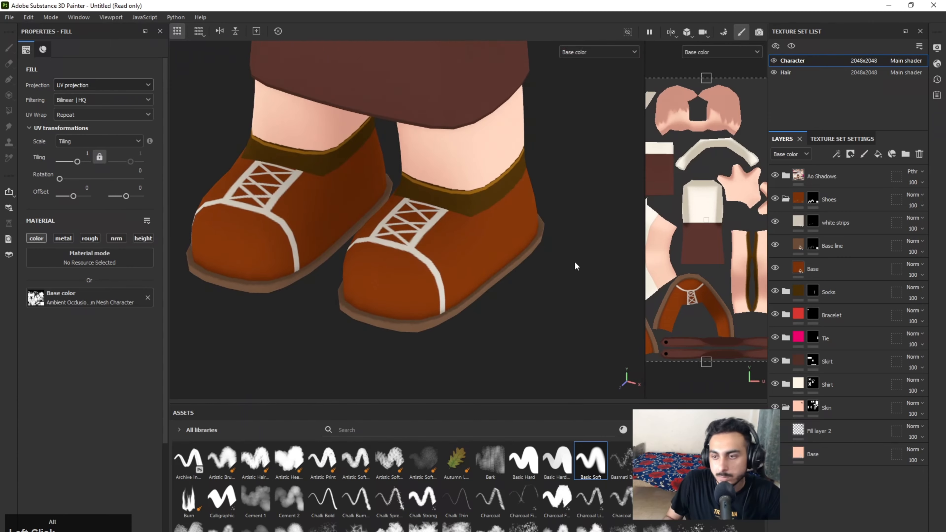
Step: Add a fill layer above white strips in the Shoes folder and rename it light
left_click(829, 270)
left_click(835, 226)
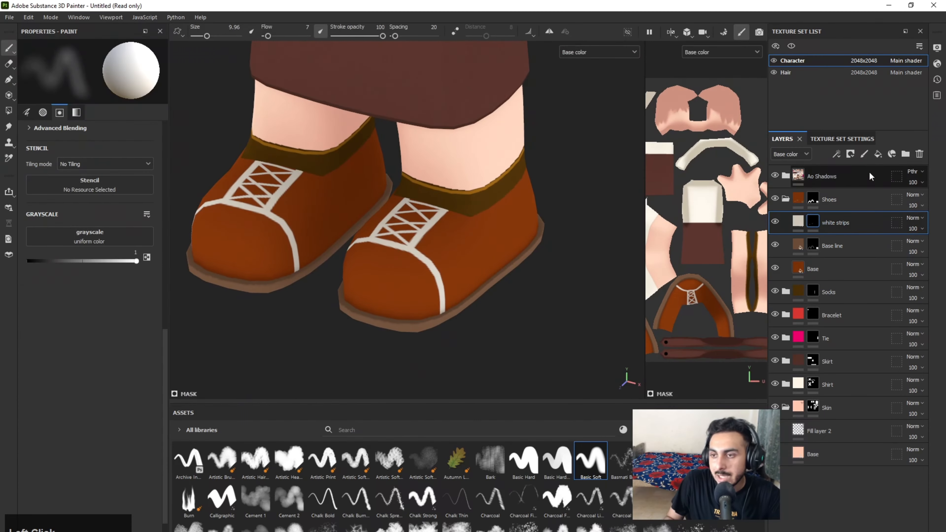
left_click(878, 154)
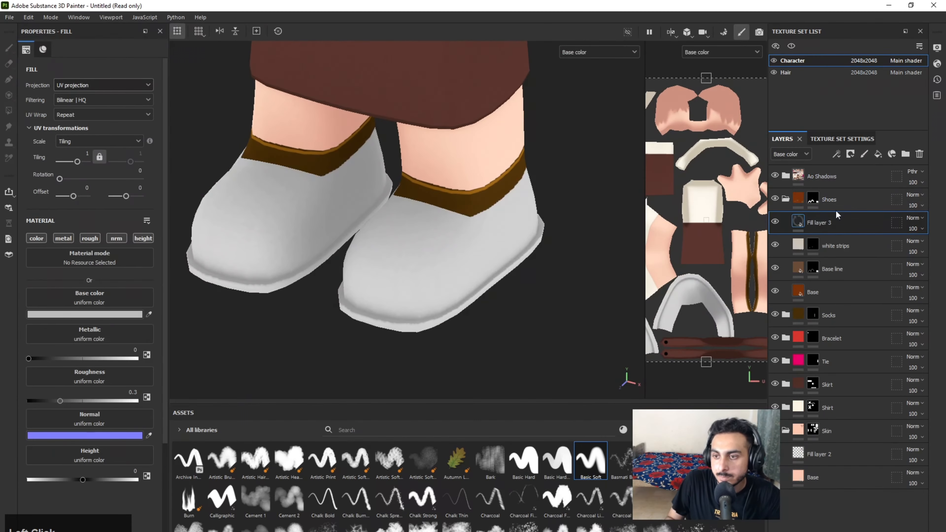
double_click(833, 224)
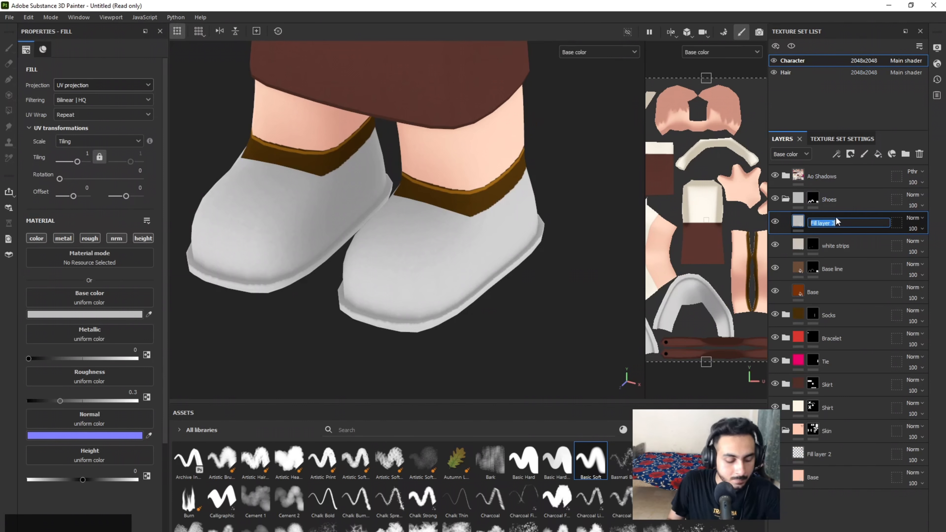
type("l")
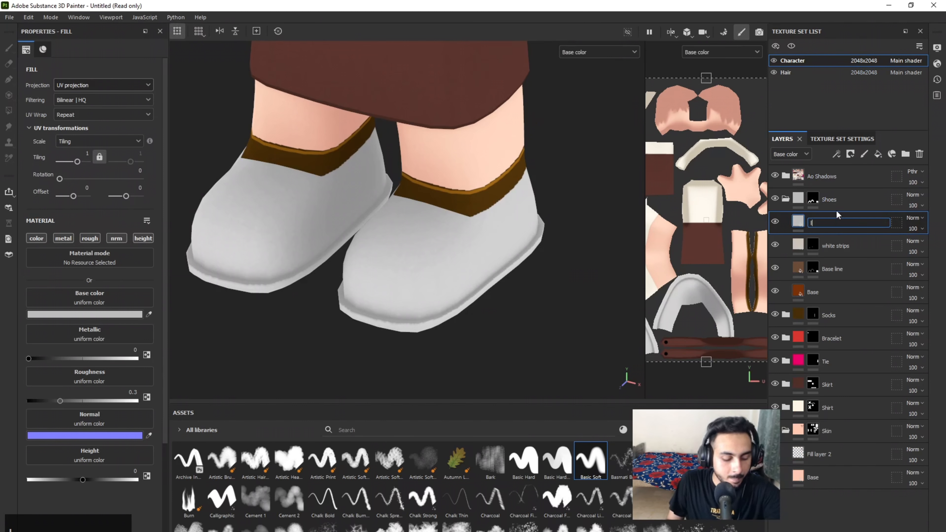
type("ight")
key("Return")
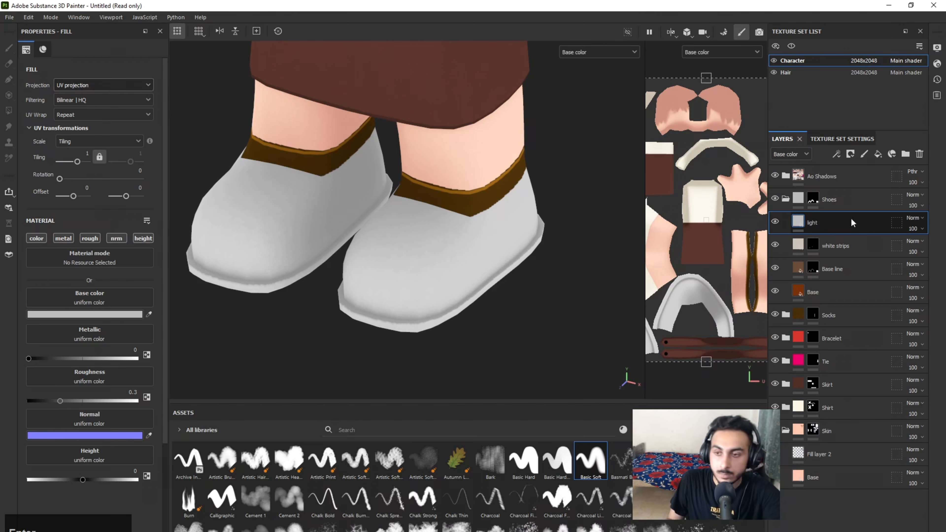
Step: Delete the light fill layer from the Shoes folder and add an empty paint layer in its place above white strips
right_click(817, 225)
left_click(766, 8)
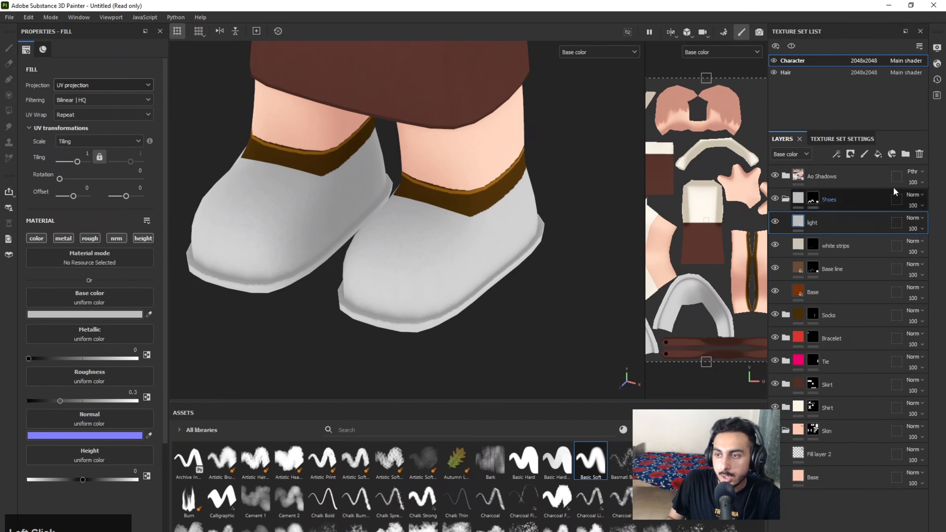
left_click(917, 156)
left_click(862, 154)
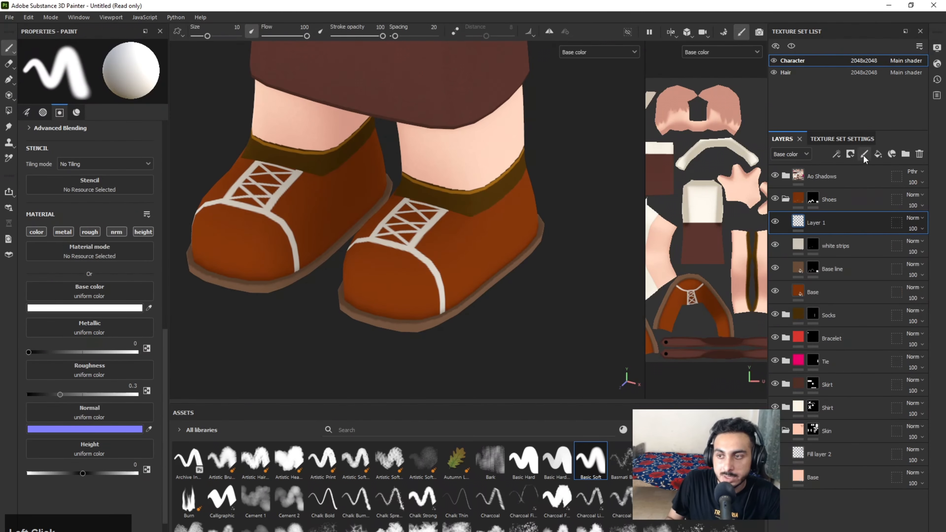
Step: Limit the brush to the color channel and sample a dark red-brown as its base color
left_click(42, 231, "alt")
left_click(112, 310)
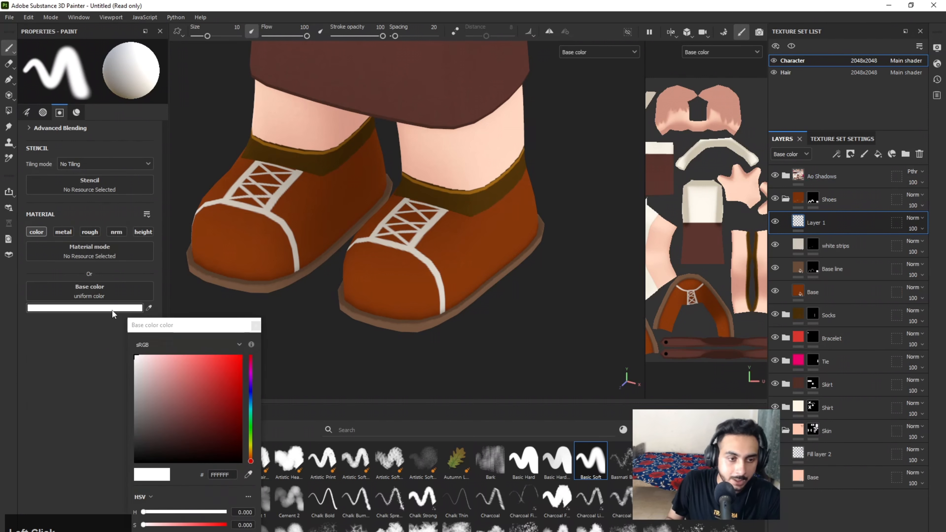
left_click(149, 308)
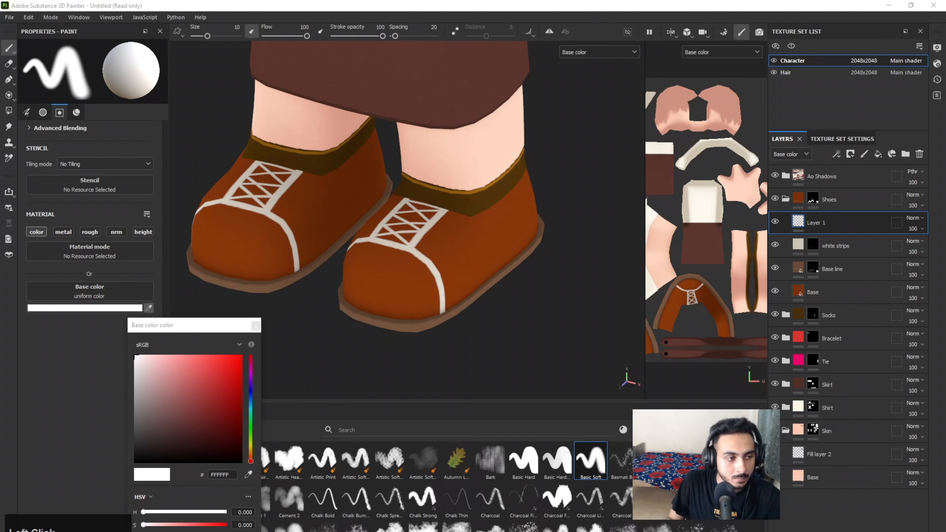
left_click(331, 254)
left_click(256, 325)
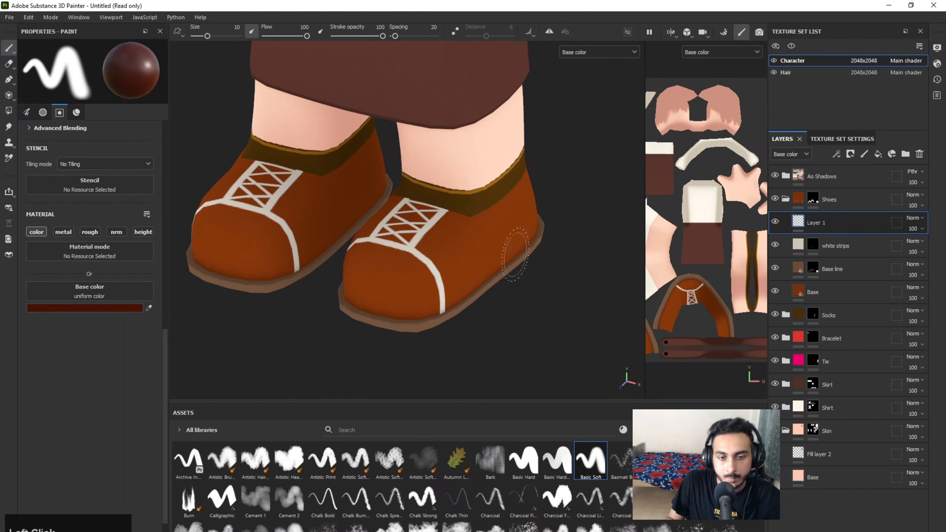
Step: Move the new paint layer between Base line and Base in the Shoes folder, and turn on symmetry for an enlarged brush
left_click_drag(811, 224, 829, 284)
left_click_drag(484, 268, 496, 254, "alt")
right_click_drag(439, 283, 477, 283, "ctrl")
key("l")
Step: Undo a trial stroke on the shoe and soften the brush to size 14.14, flow 51 and stroke opacity 42, without size pressure
mouse_move(387, 284)
left_mouse_down()
mouse_move(451, 291)
mouse_move(462, 276)
left_mouse_up()
key("ctrl+z")
left_click_drag(382, 313, 388, 304, "alt")
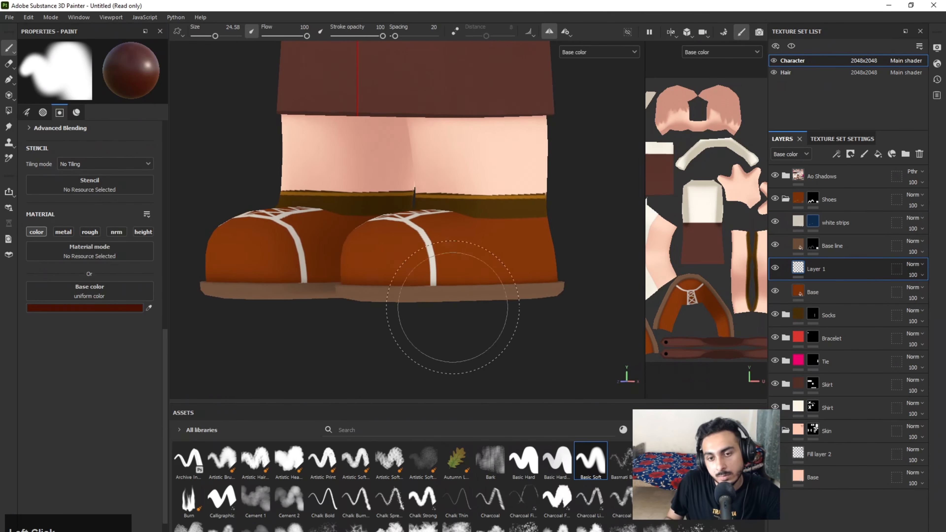
mouse_move(307, 36)
left_mouse_down()
mouse_move(261, 36)
mouse_move(278, 36)
left_mouse_up()
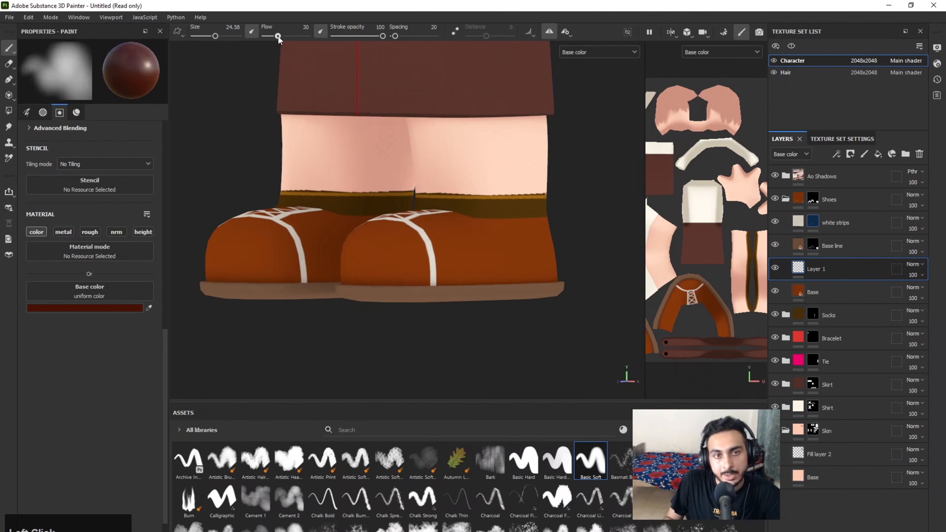
left_click(253, 30)
left_click_drag(438, 307, 406, 307, "alt")
right_click_drag(438, 307, 412, 308, "ctrl")
left_click_drag(383, 36, 354, 36)
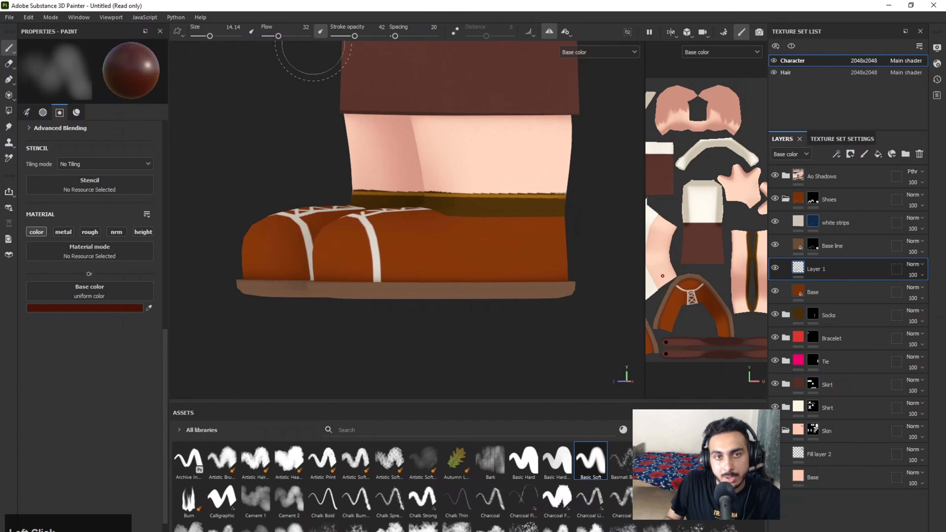
left_click_drag(278, 36, 286, 36)
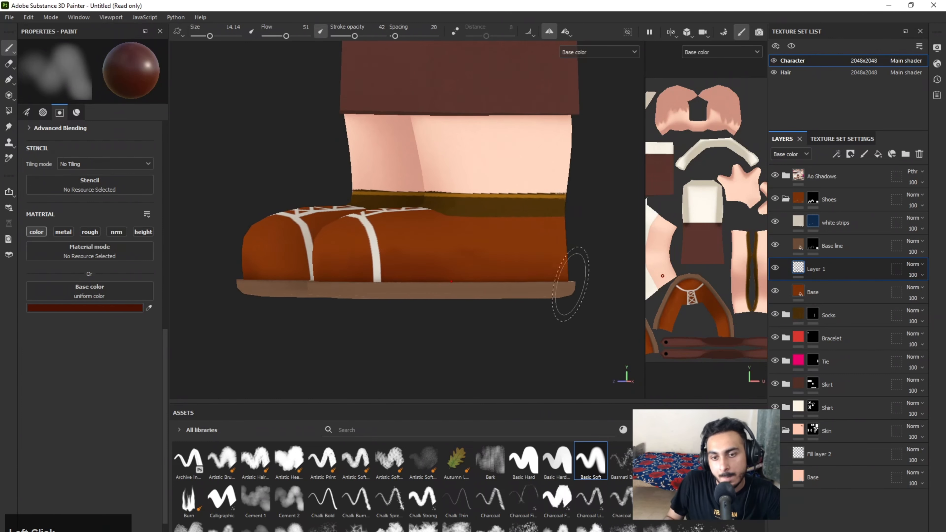
Step: Paint soft dark red-brown shading along the lower sides and toe edges of both shoes
left_click_drag(569, 283, 369, 264, "alt")
left_click_drag(432, 275, 398, 283, "alt")
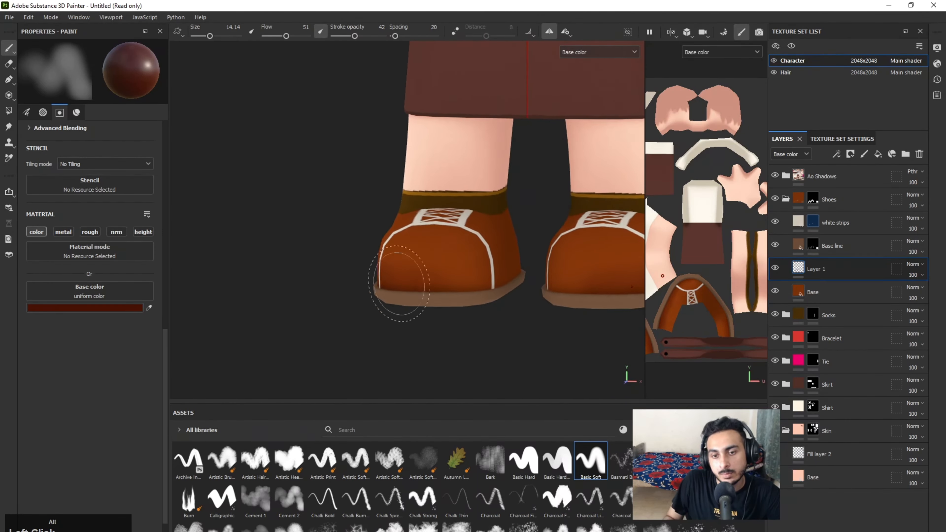
middle_click_drag(397, 284, 443, 215, "alt")
scroll(442, 215, "up", 3)
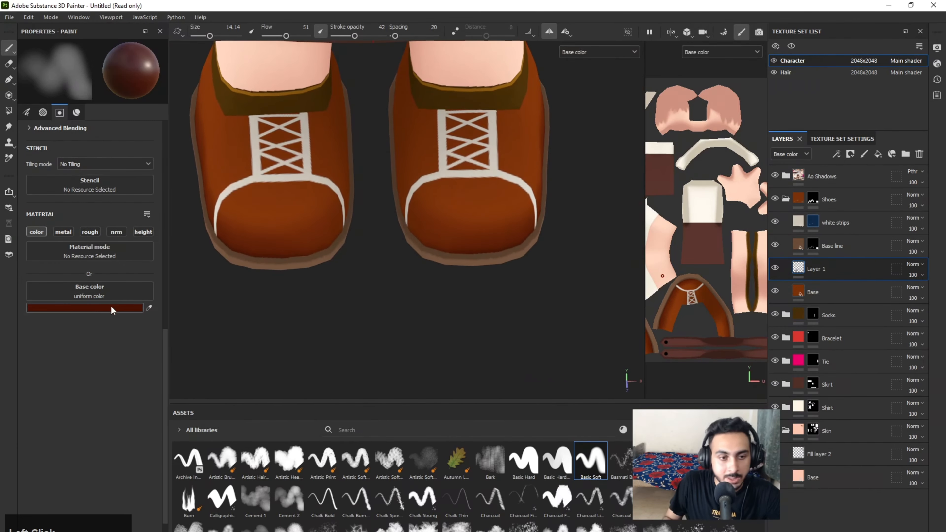
Step: Sample the shoe's orange-brown (793109) and blend it over the upper side and toe with the brush reduced to size 10
left_click(149, 308)
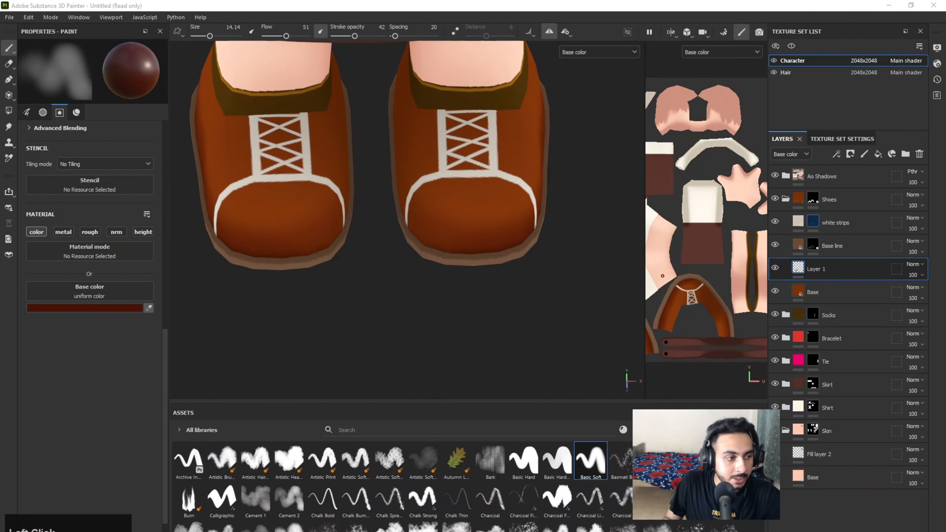
left_click(303, 231)
left_click_drag(500, 204, 473, 235, "alt")
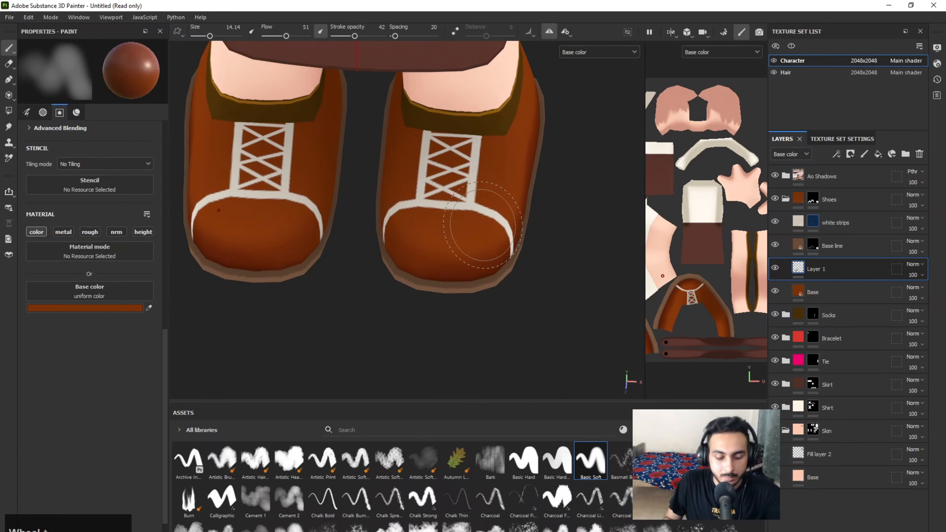
key("bracketleft")
key("bracketleft")
key("bracketleft")
left_click_drag(522, 141, 471, 251)
left_click_drag(495, 211, 492, 175, "alt")
Step: Lighten the paint color to 903A0B and brush it over the side and toe of the shoes
left_click(85, 308)
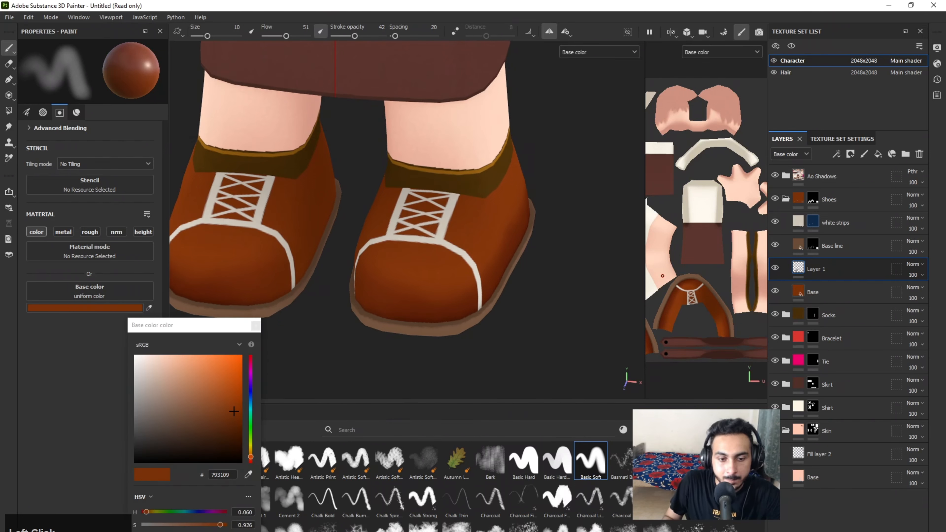
left_click_drag(233, 411, 233, 400)
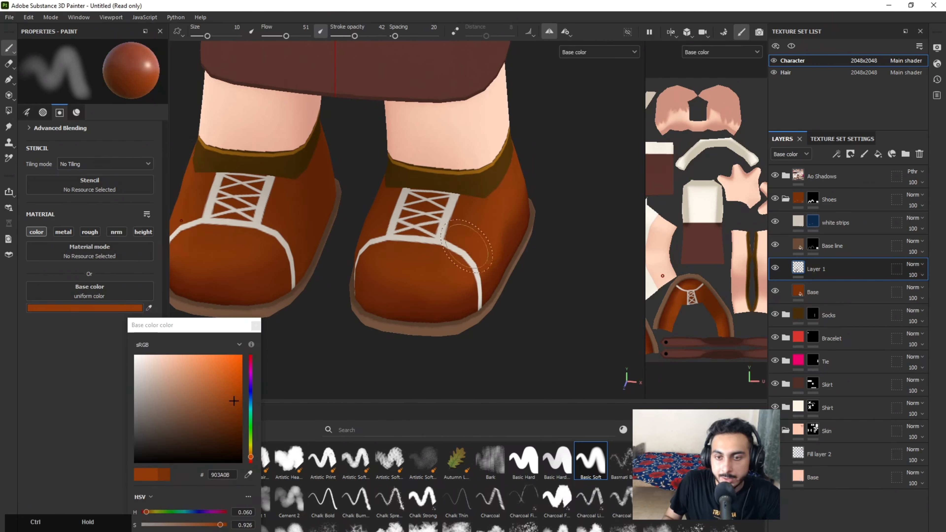
left_click_drag(466, 246, 478, 257, "alt")
left_click_drag(486, 216, 463, 260)
Step: Brighten the paint color to a stronger orange and brush a soft highlight onto the toe cap
left_click_drag(234, 401, 234, 381)
left_click(255, 326)
scroll(416, 257, "up", 2)
mouse_move(391, 267)
left_mouse_down()
mouse_move(443, 266)
mouse_move(407, 239)
mouse_move(406, 299)
left_mouse_up()
Step: Reduce the brush to size 5.58 and paint a concentrated bright orange highlight across the upper middle of the toe cap
scroll(412, 240, "up", 3)
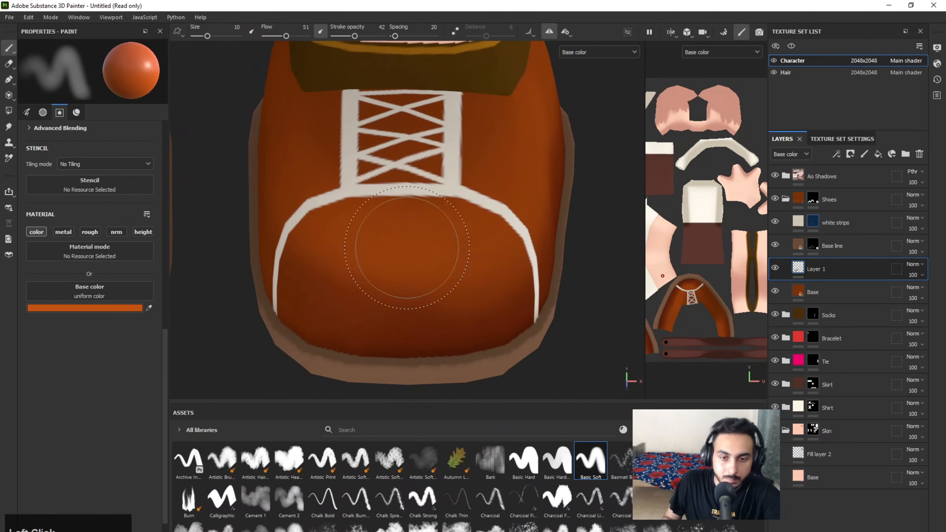
key("bracketleft")
key("bracketleft")
key("bracketleft")
key("bracketleft")
mouse_move(376, 241)
left_mouse_down()
mouse_move(460, 240)
mouse_move(390, 244)
left_mouse_up()
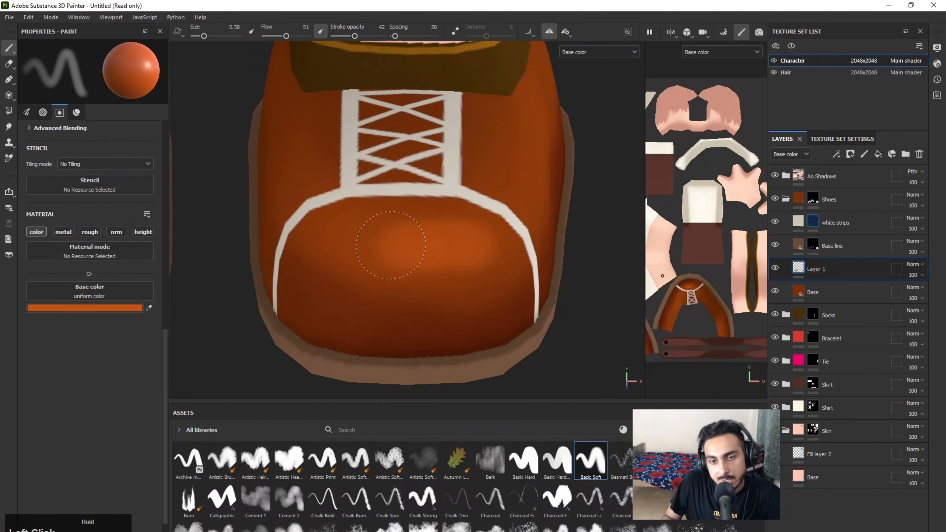